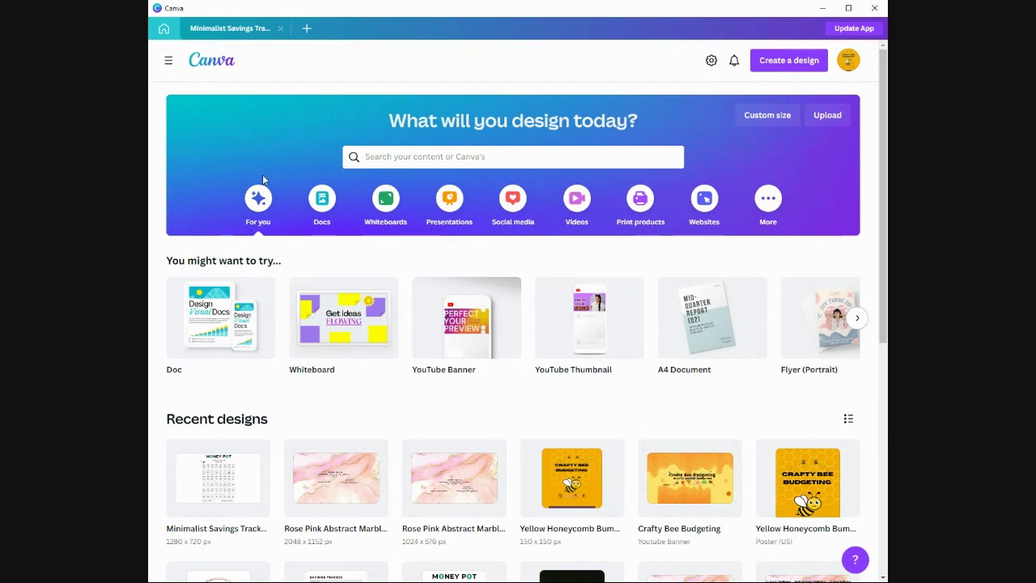
Search the templates for "savings tracker" and browse the designs found.
{"action": "left_click", "coordinate": [411, 154]}
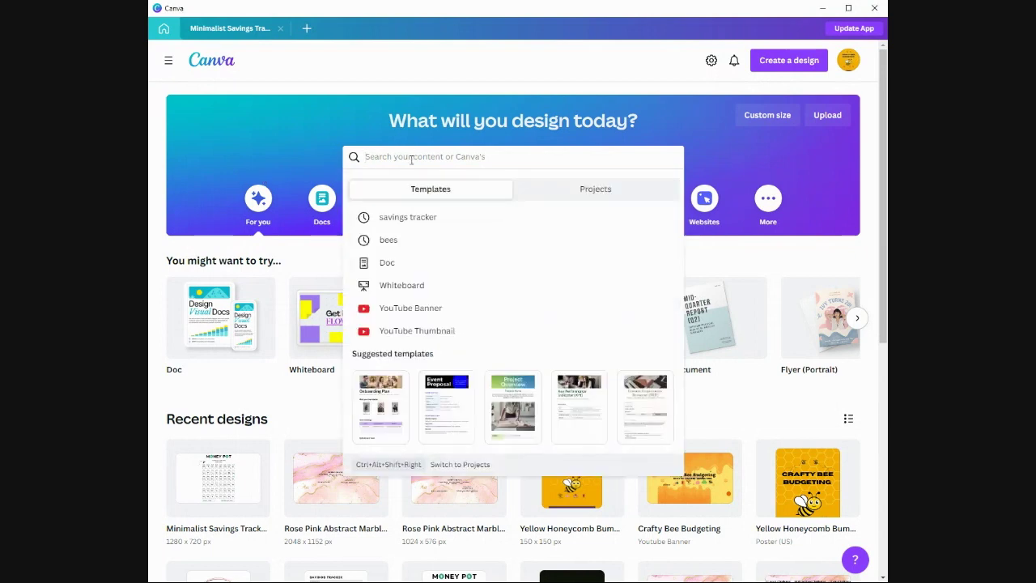
{"action": "left_click", "coordinate": [407, 217]}
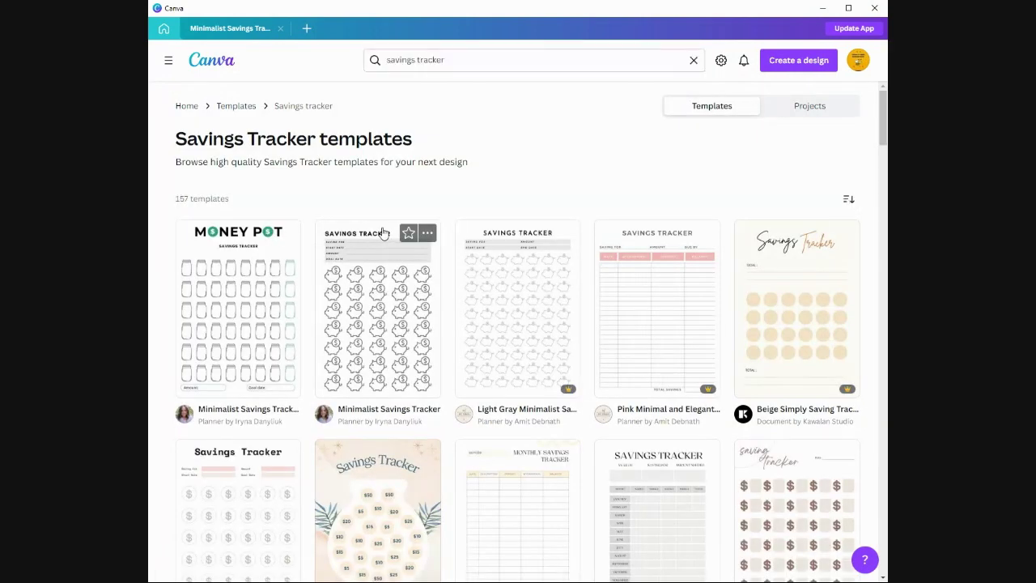
{"action": "scroll", "coordinate": [386, 233], "scroll_direction": "down", "scroll_amount": 5}
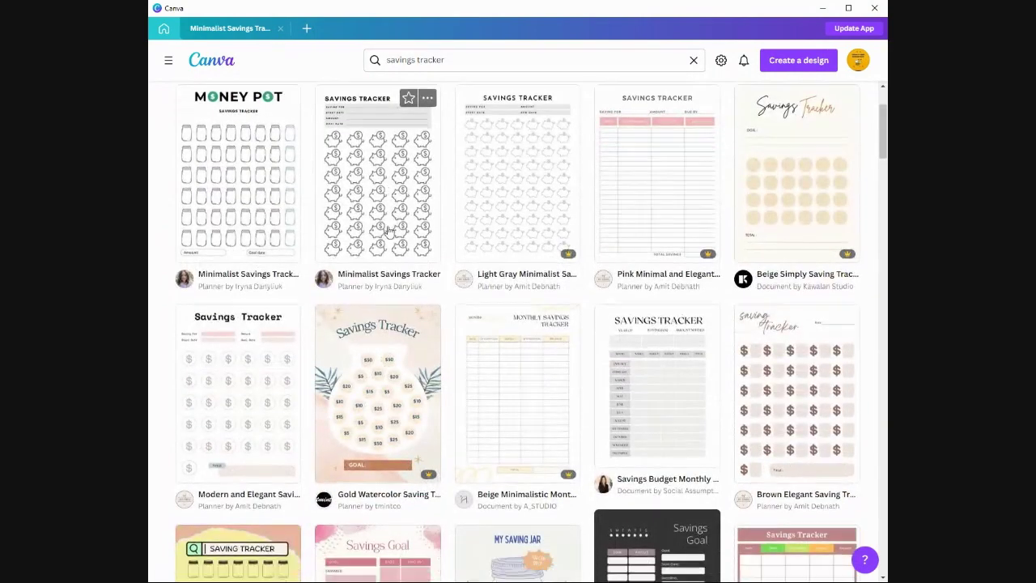
{"action": "scroll", "coordinate": [386, 232], "scroll_direction": "down", "scroll_amount": 3}
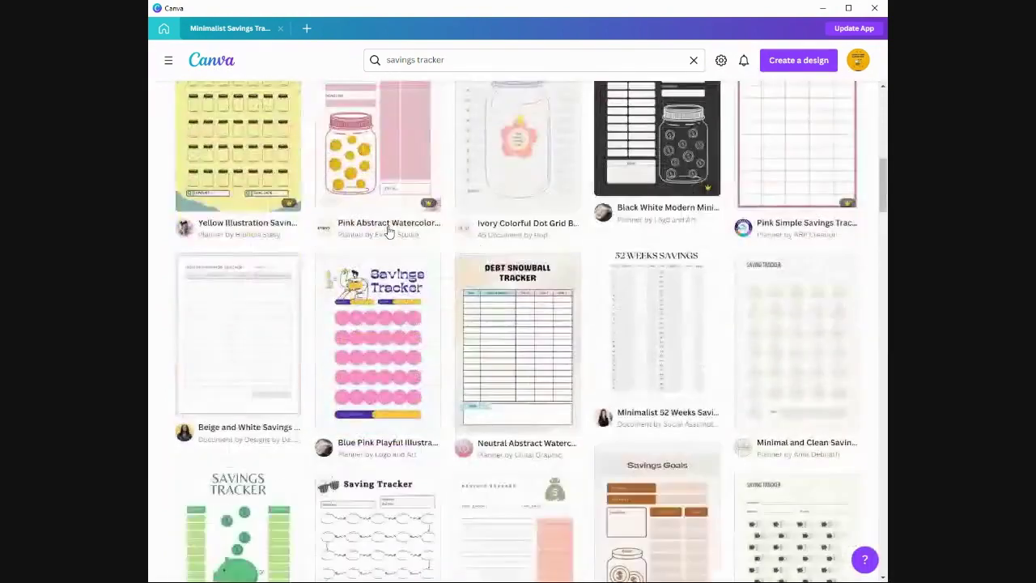
{"action": "scroll", "coordinate": [388, 233], "scroll_direction": "down", "scroll_amount": 2}
{"action": "scroll", "coordinate": [387, 233], "scroll_direction": "down", "scroll_amount": 3}
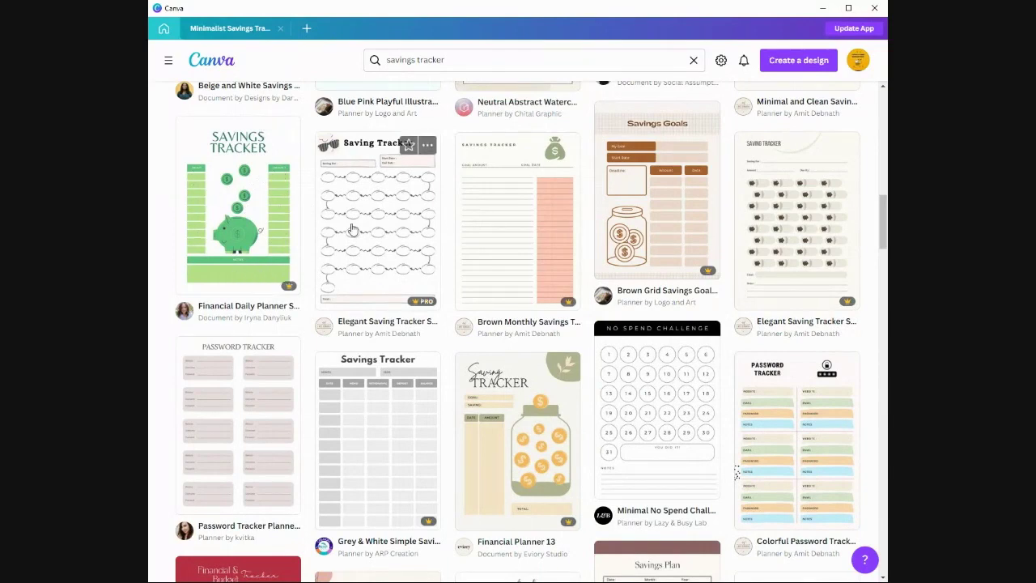
{"action": "scroll", "coordinate": [353, 232], "scroll_direction": "down", "scroll_amount": 2}
{"action": "scroll", "coordinate": [378, 236], "scroll_direction": "up", "scroll_amount": 15}
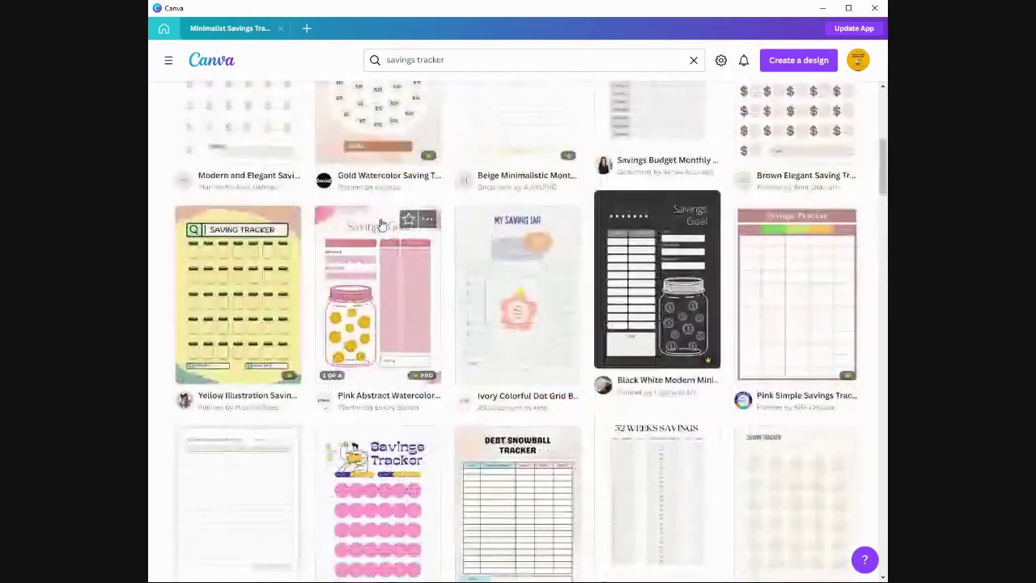
{"action": "scroll", "coordinate": [384, 235], "scroll_direction": "up", "scroll_amount": 2}
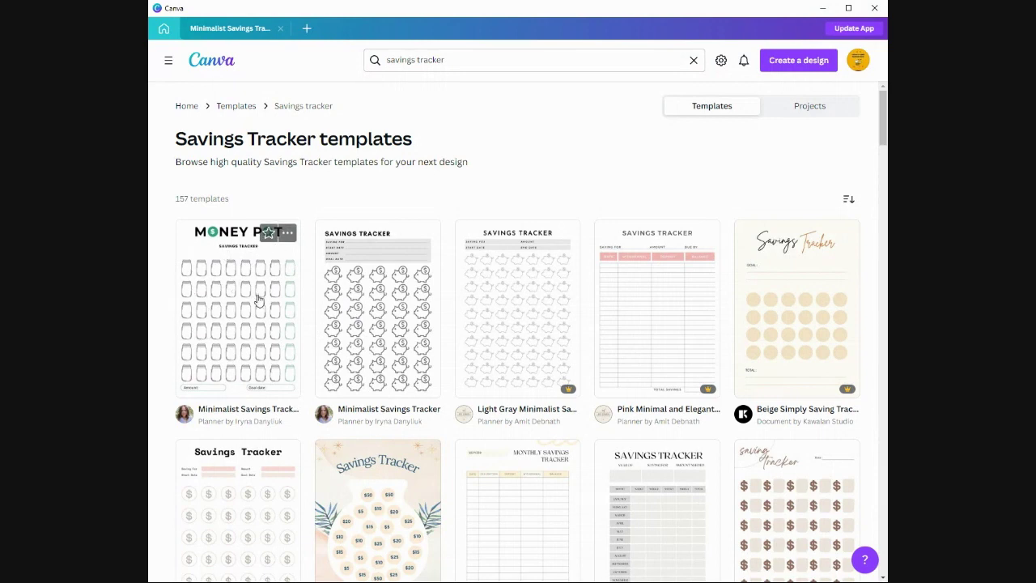
Return to the home page, open the recent Minimalist Savings Tracker Planner Worksheet design and maximize the window.
{"action": "left_click", "coordinate": [167, 63]}
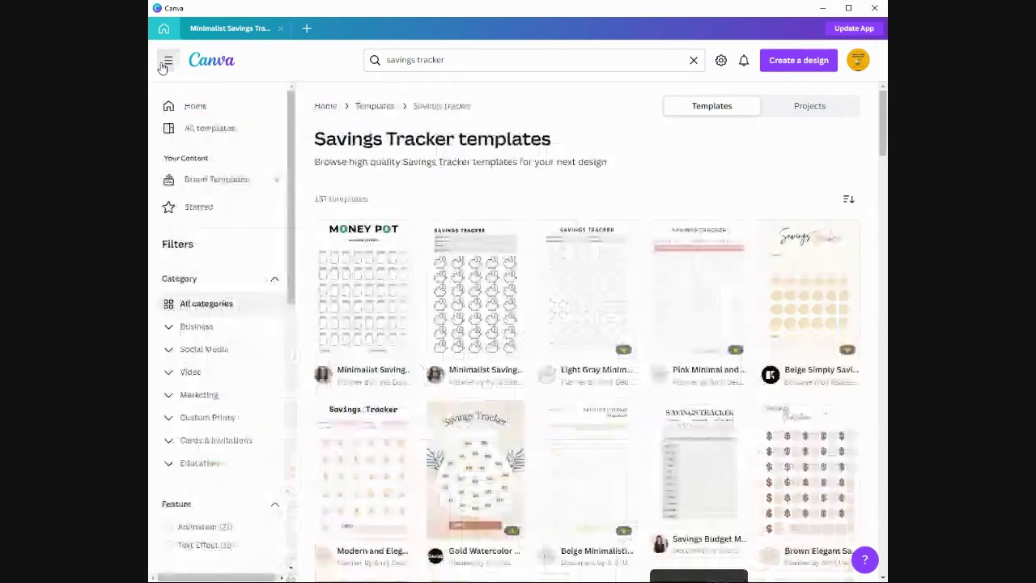
{"action": "left_click", "coordinate": [196, 106]}
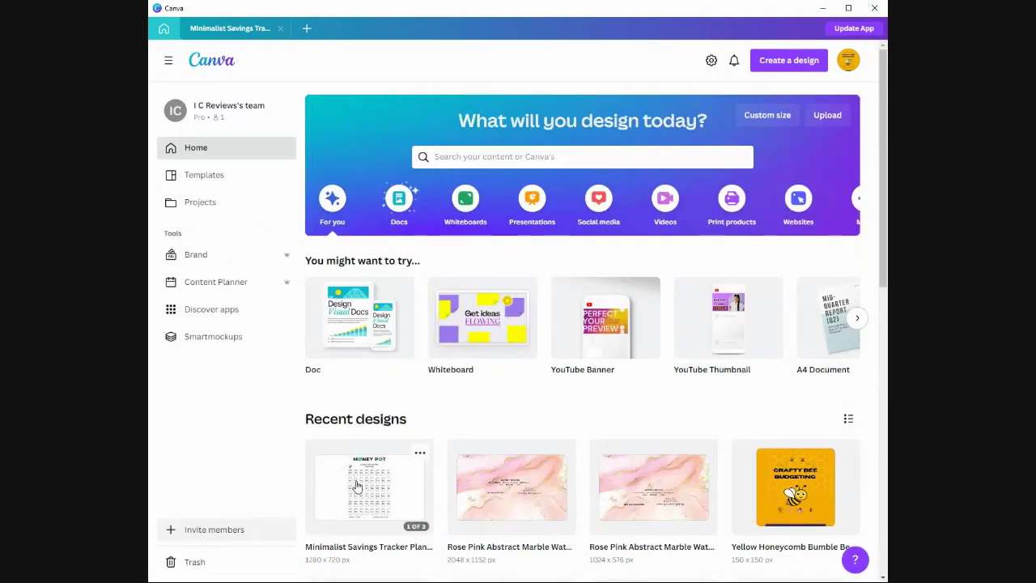
{"action": "left_click", "coordinate": [356, 486]}
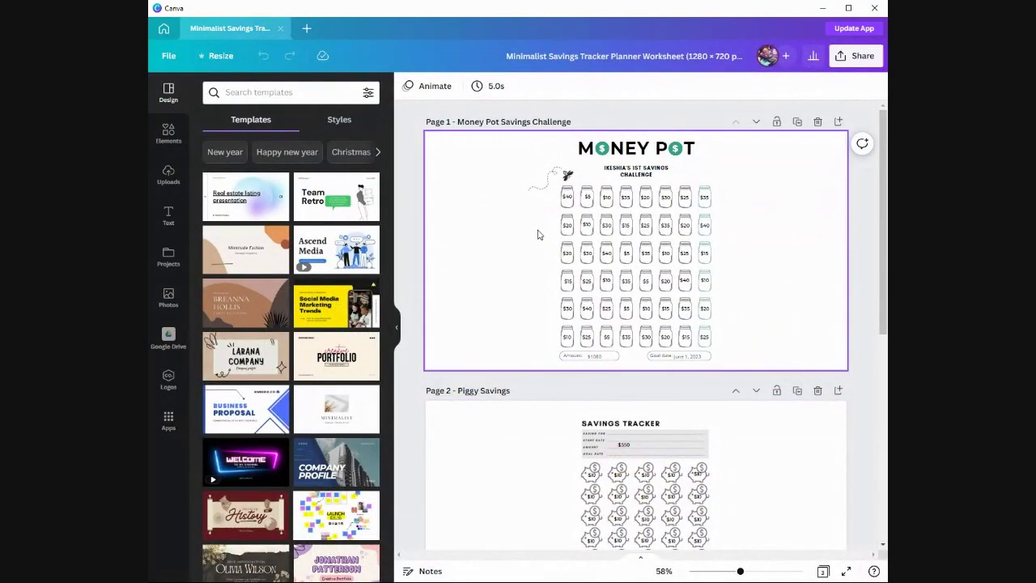
{"action": "left_click", "coordinate": [537, 238]}
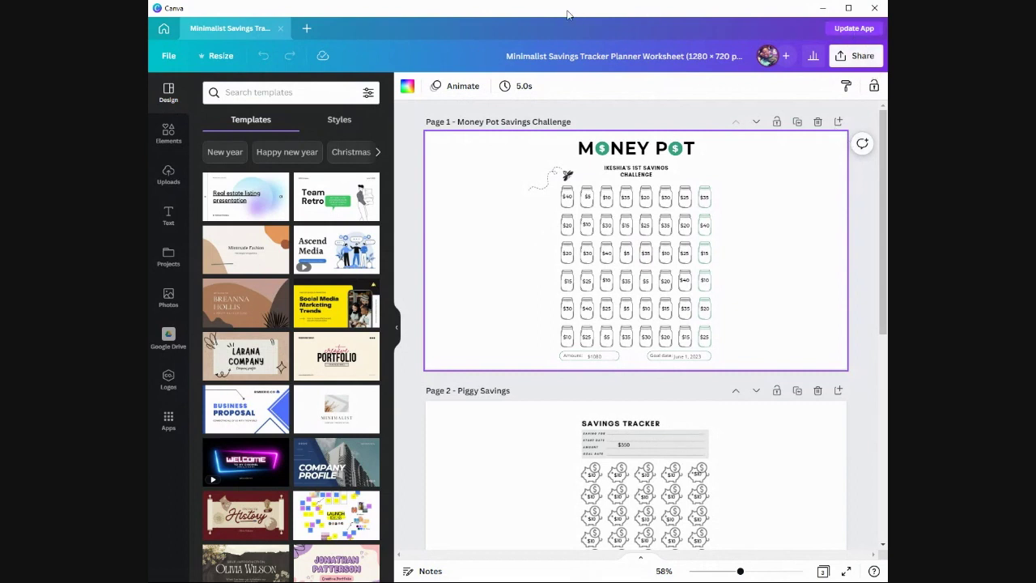
{"action": "left_click", "coordinate": [849, 8]}
{"action": "scroll", "coordinate": [836, 143], "scroll_direction": "up", "scroll_amount": 3}
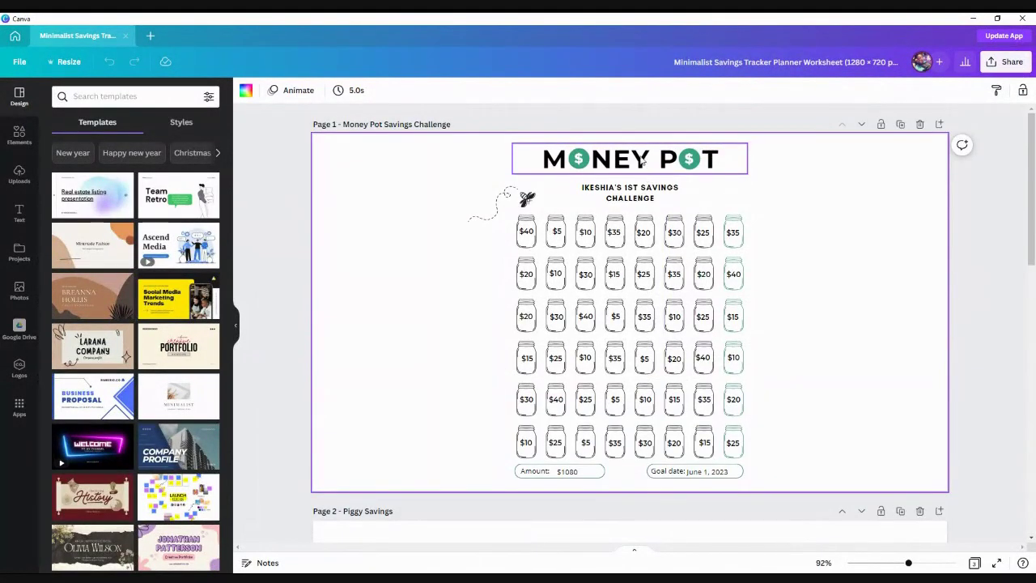
Try the page 1 title as "HONEY POT", and restore it to "MONEY POT".
{"action": "left_click", "coordinate": [629, 165]}
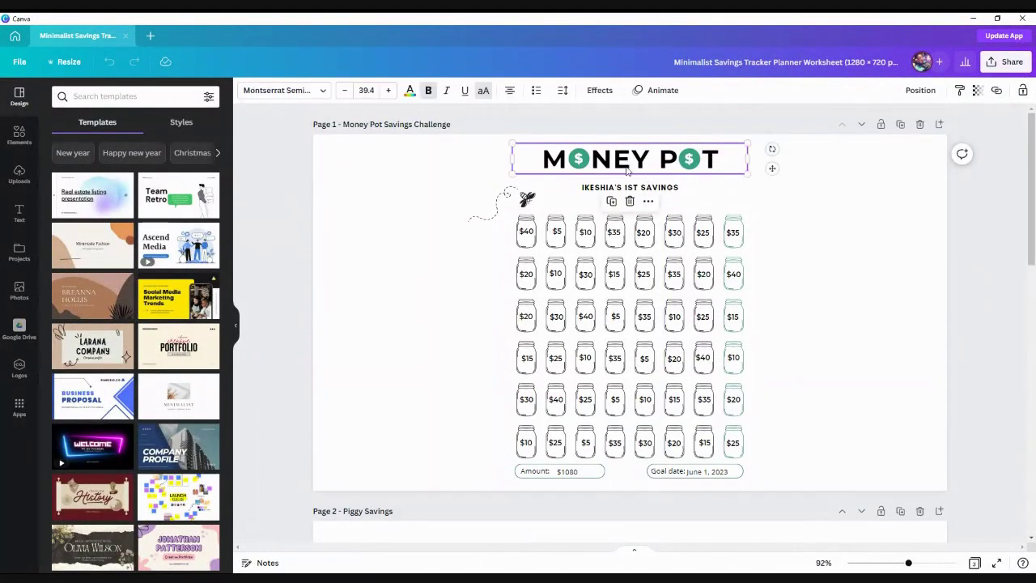
{"action": "double_click", "coordinate": [630, 161]}
{"action": "left_click", "coordinate": [630, 159]}
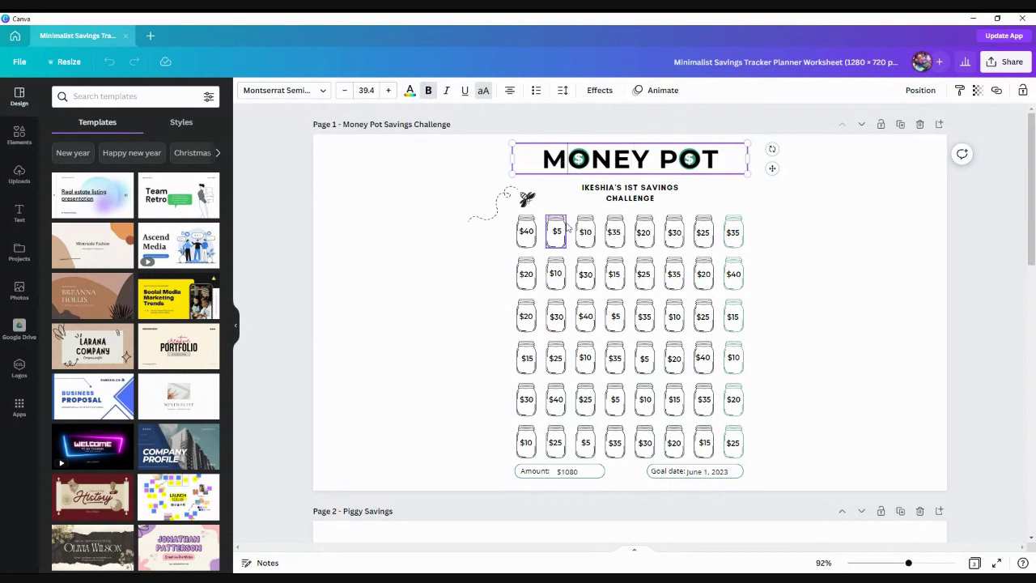
{"action": "key", "text": "BackSpace"}
{"action": "type", "text": "H"}
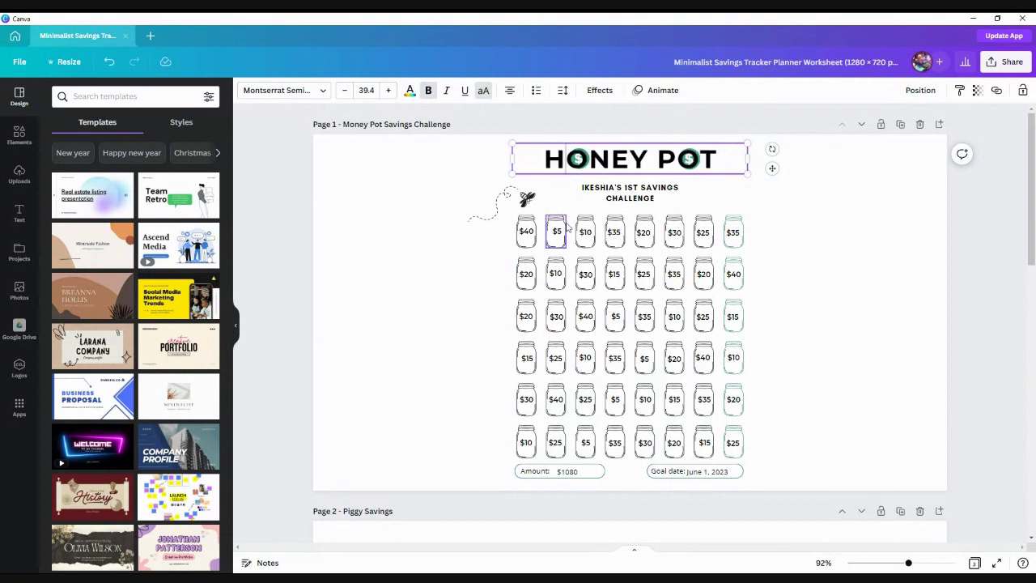
{"action": "key", "text": "BackSpace"}
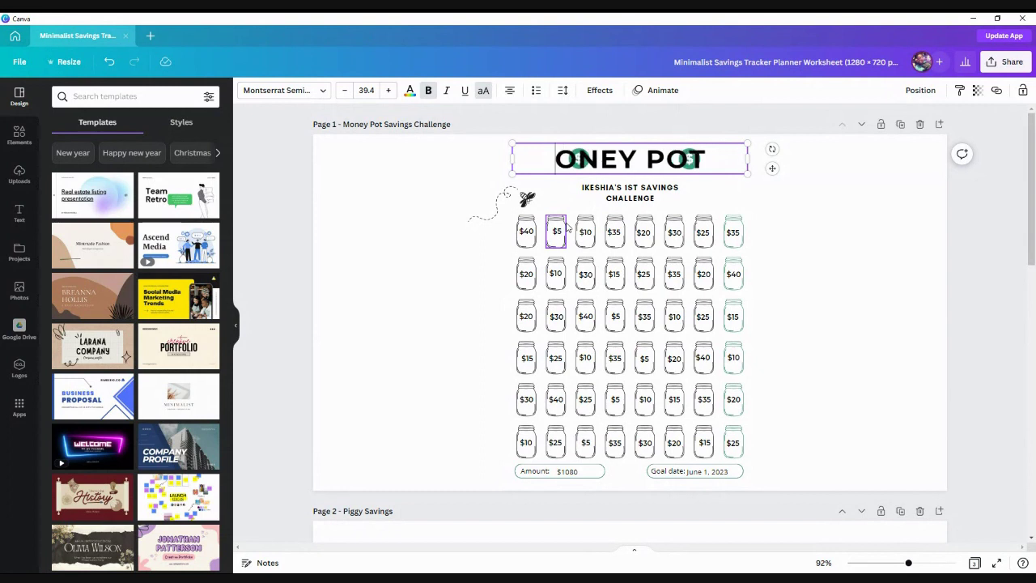
{"action": "type", "text": "M"}
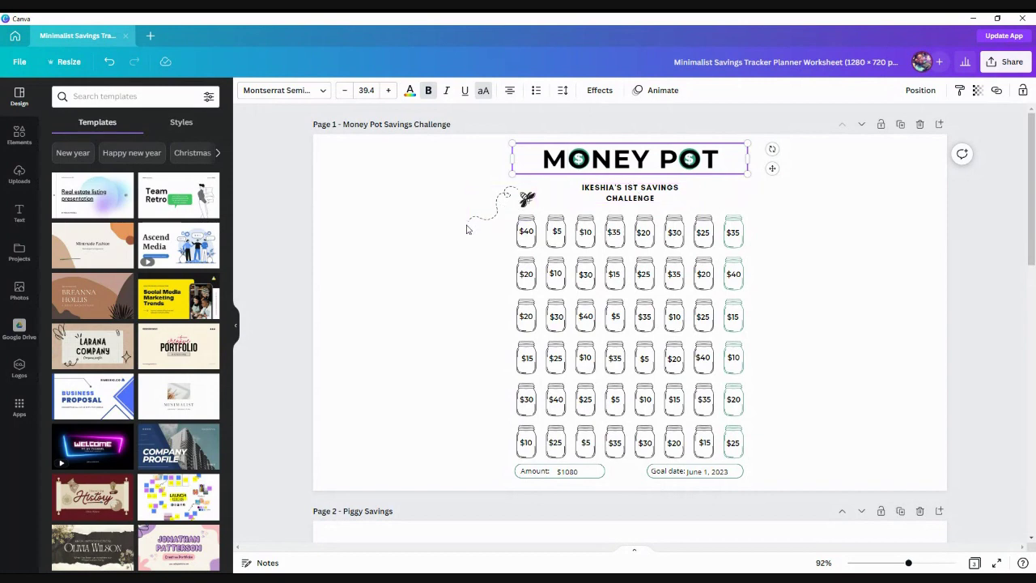
Search the elements for "bee" and browse the full set of bee graphics.
{"action": "left_click", "coordinate": [19, 135]}
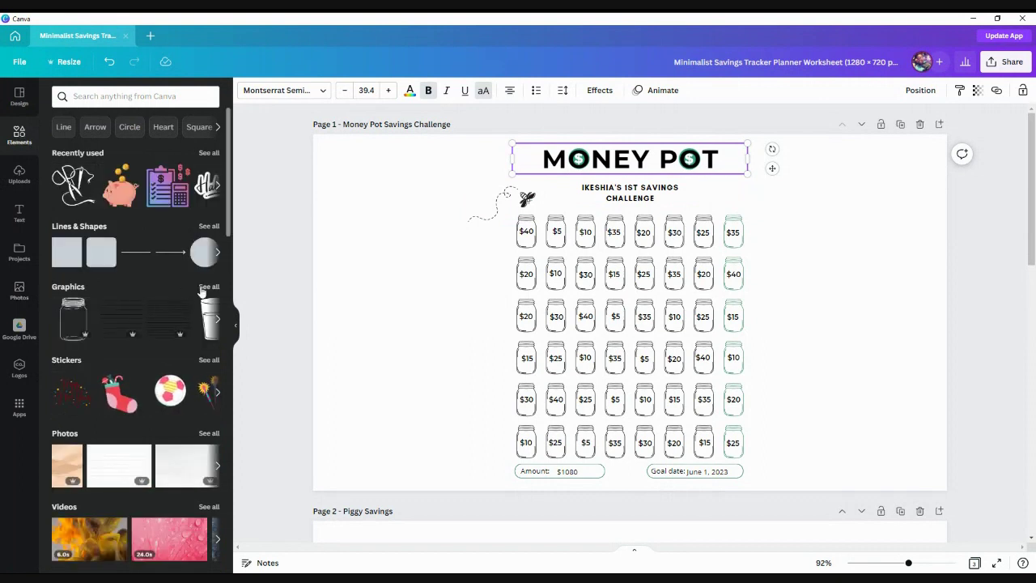
{"action": "left_click", "coordinate": [95, 96]}
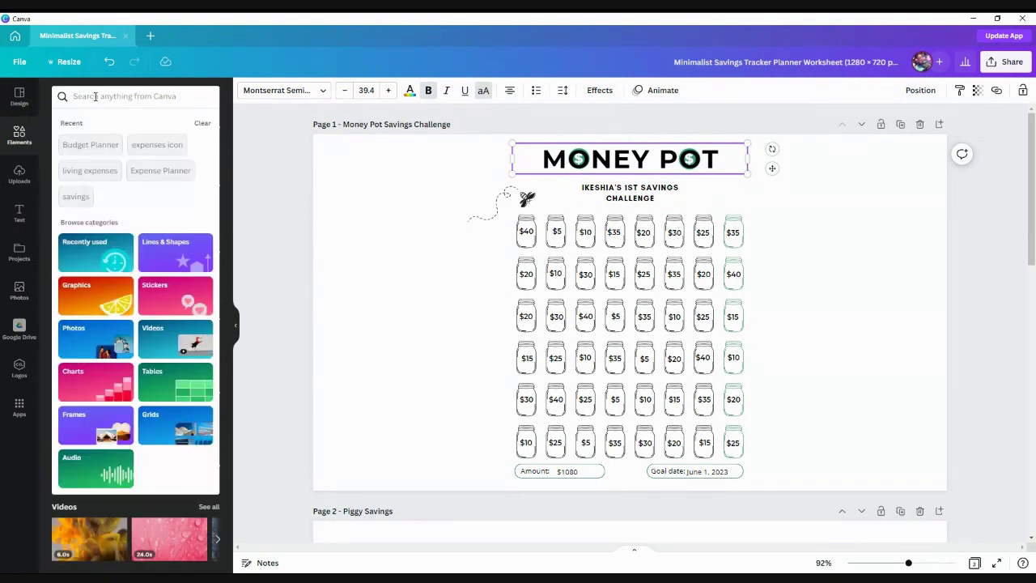
{"action": "type", "text": "bee"}
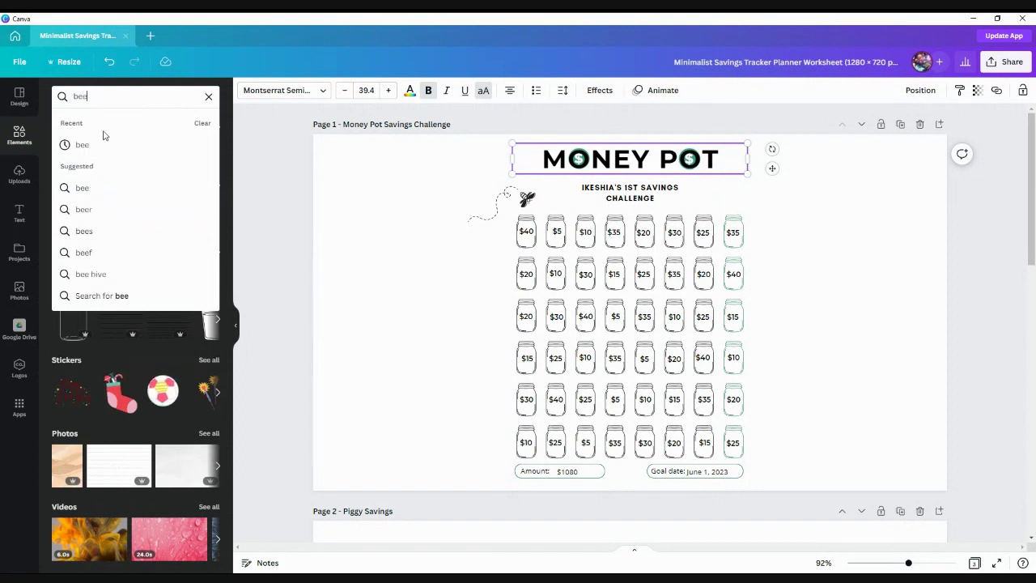
{"action": "left_click", "coordinate": [99, 146]}
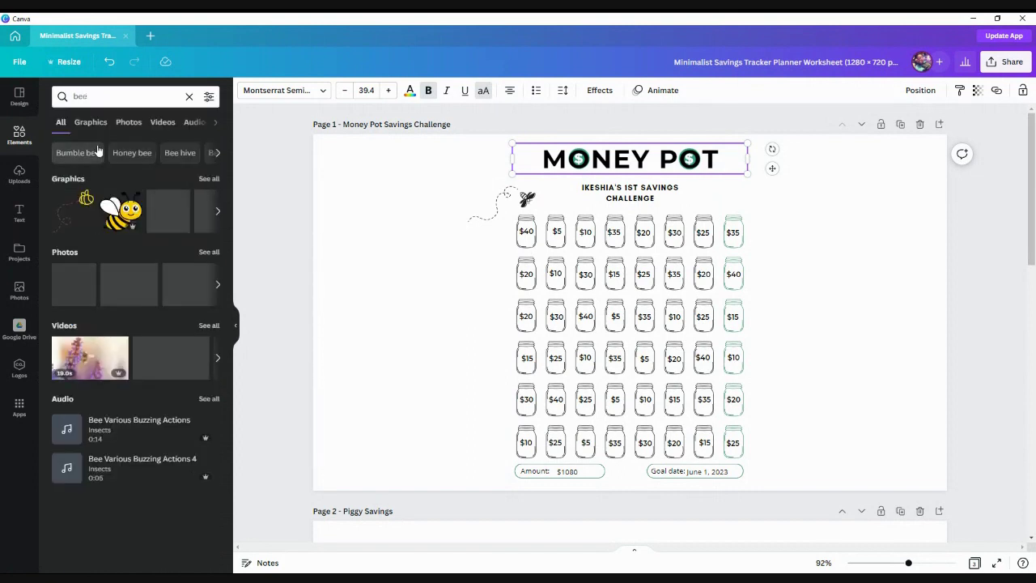
{"action": "left_click", "coordinate": [208, 179]}
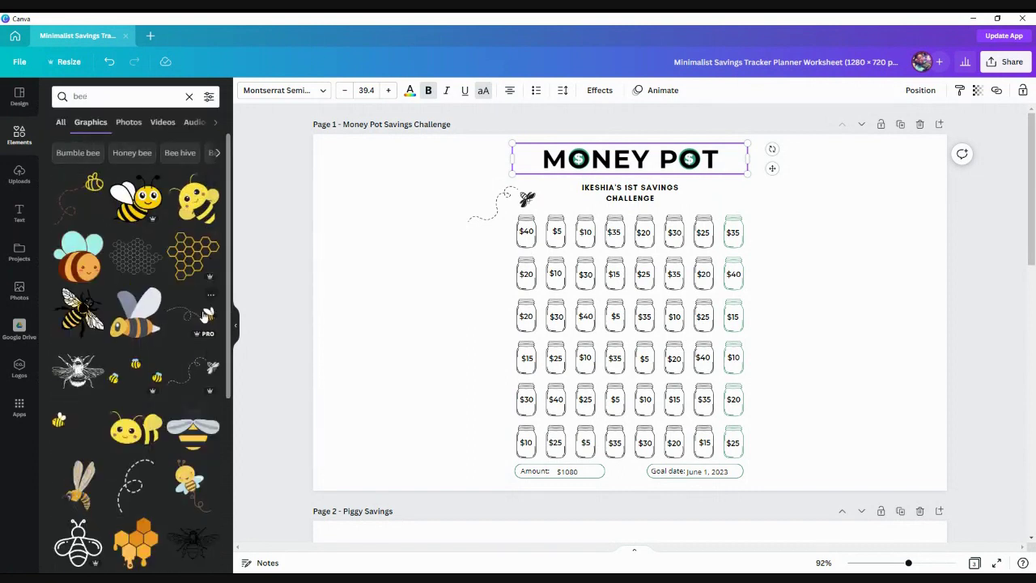
{"action": "scroll", "coordinate": [199, 307], "scroll_direction": "down", "scroll_amount": 3}
{"action": "scroll", "coordinate": [195, 306], "scroll_direction": "down", "scroll_amount": 10}
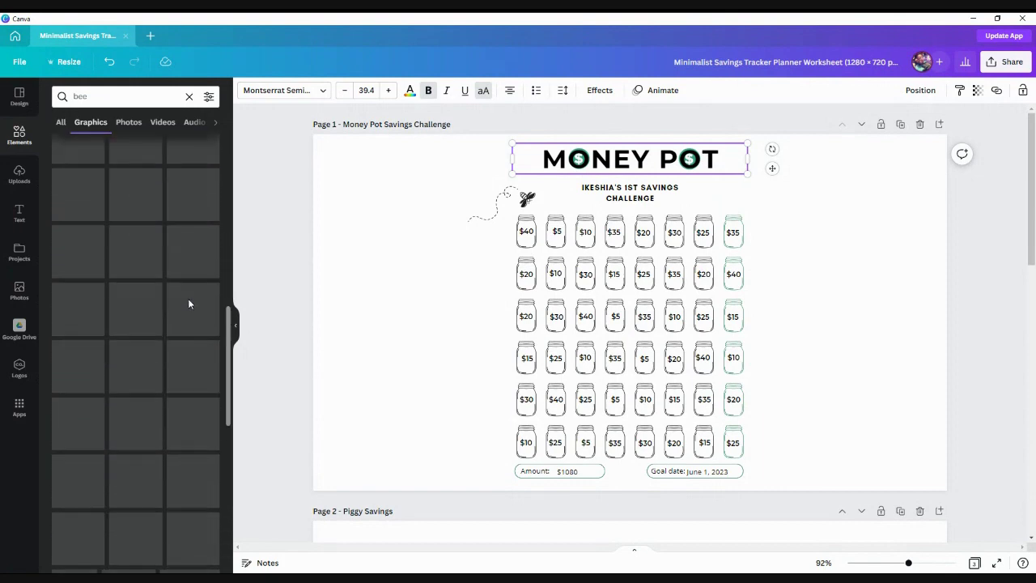
{"action": "scroll", "coordinate": [174, 243], "scroll_direction": "up", "scroll_amount": 10}
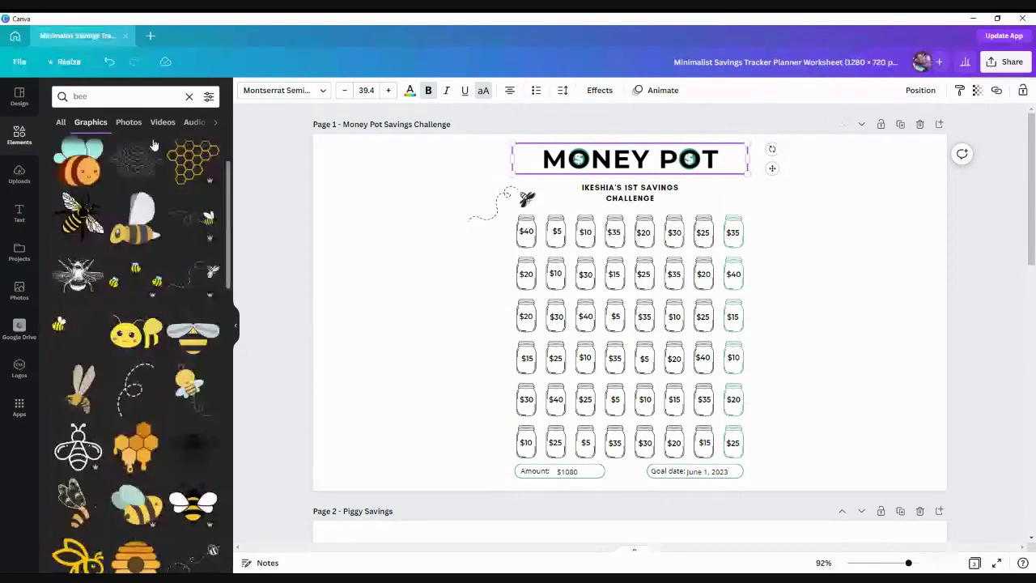
Search the elements for "pink diamonds" and show the results of all types.
{"action": "left_click", "coordinate": [91, 98]}
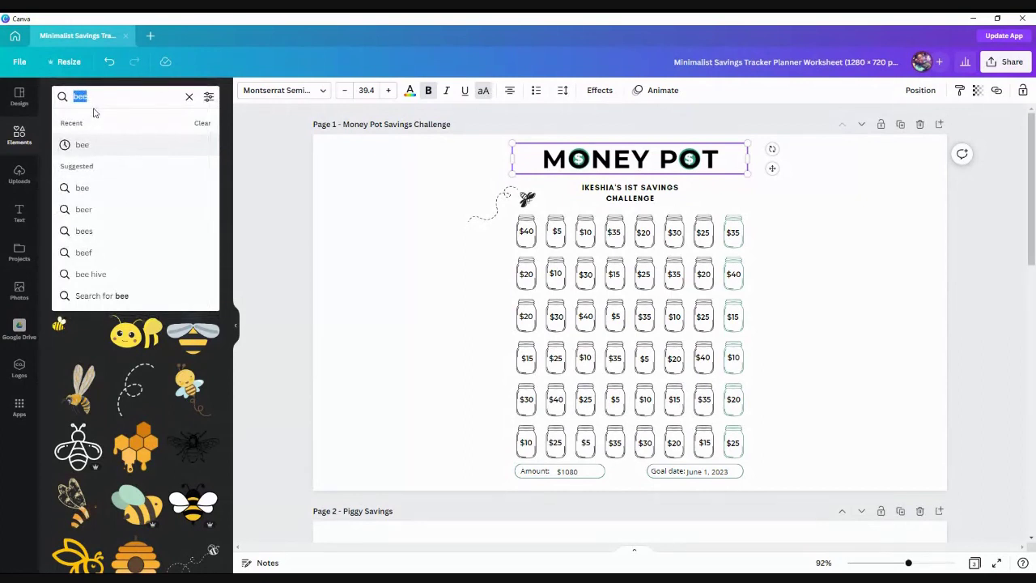
{"action": "type", "text": "diamonds"}
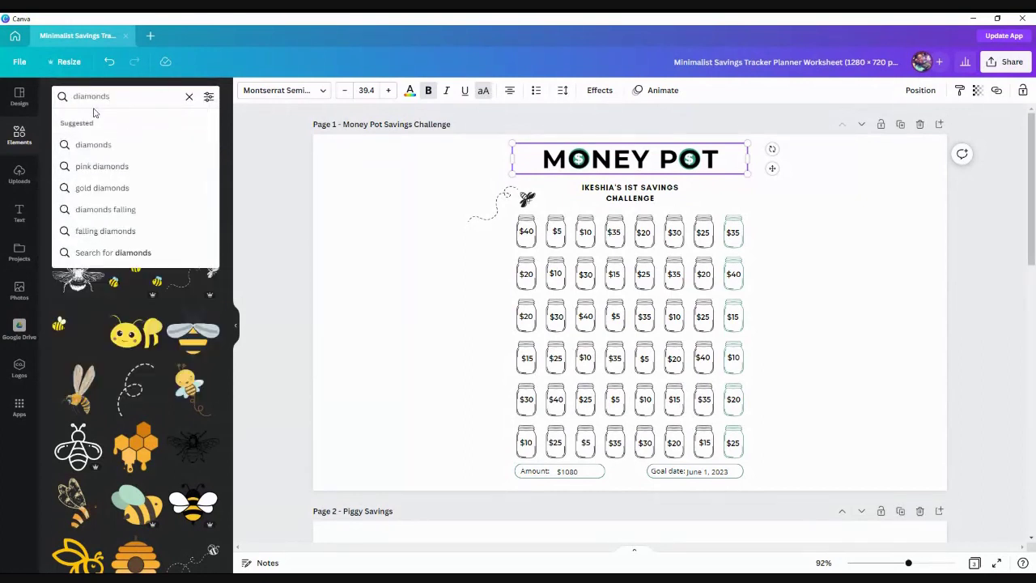
{"action": "left_click", "coordinate": [103, 166]}
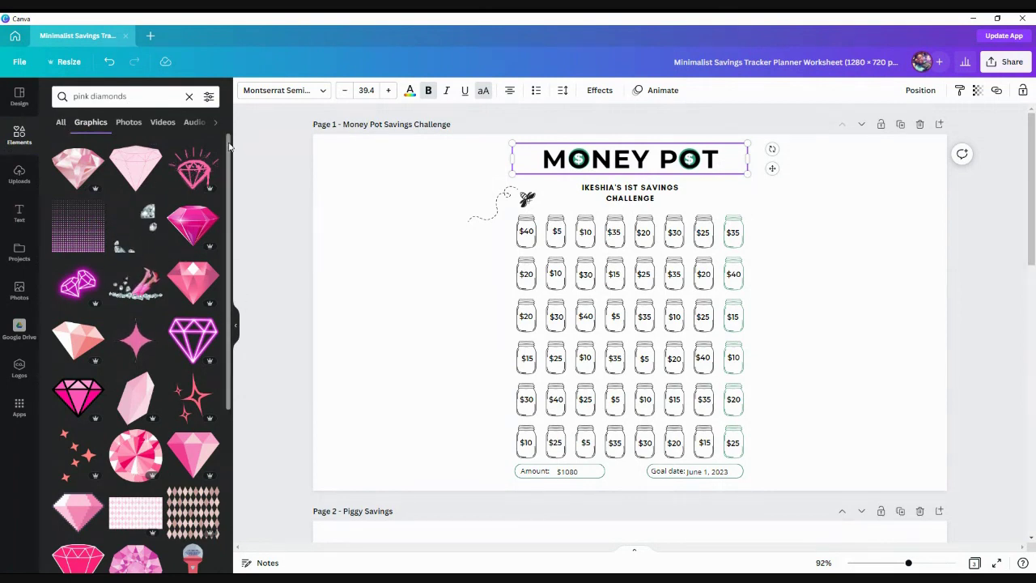
{"action": "mouse_move", "coordinate": [233, 153]}
{"action": "left_mouse_down"}
{"action": "mouse_move", "coordinate": [233, 336]}
{"action": "mouse_move", "coordinate": [234, 147]}
{"action": "mouse_move", "coordinate": [214, 473]}
{"action": "mouse_move", "coordinate": [220, 146]}
{"action": "left_mouse_up"}
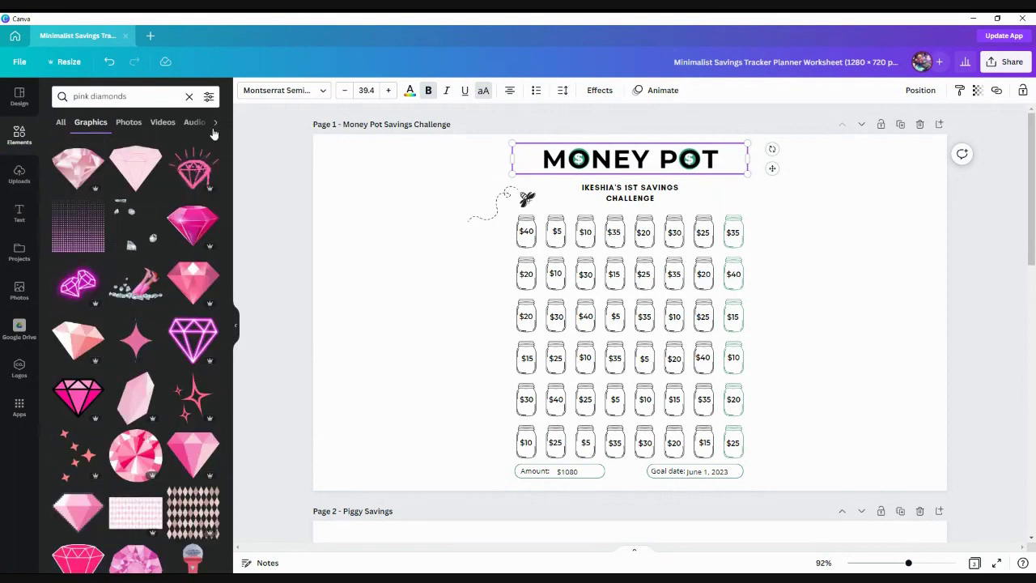
{"action": "left_click", "coordinate": [61, 123]}
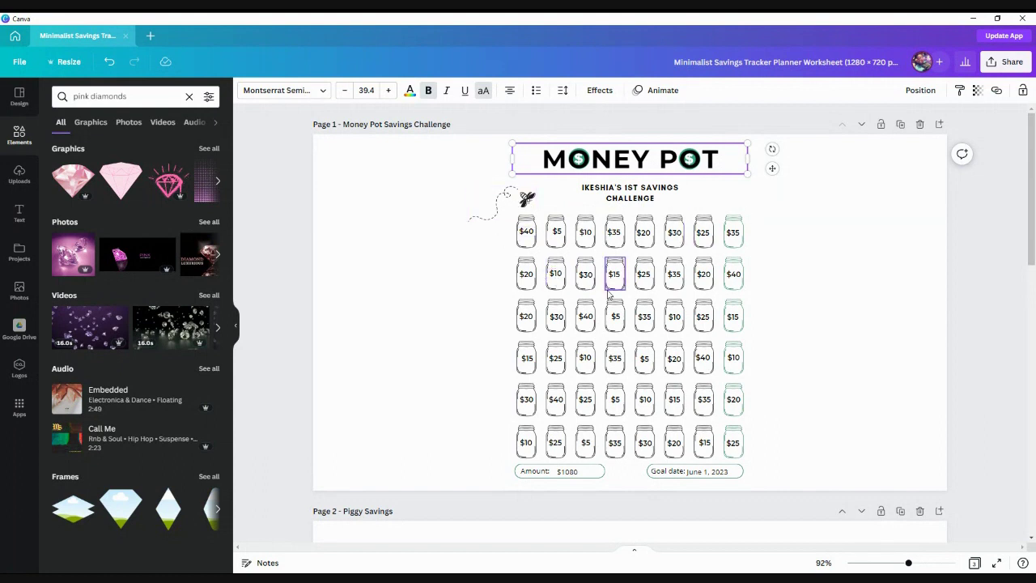
Review the Piggy Savings tracker on page 2 and the 100 Day Challenge on page 3.
{"action": "left_click", "coordinate": [658, 487]}
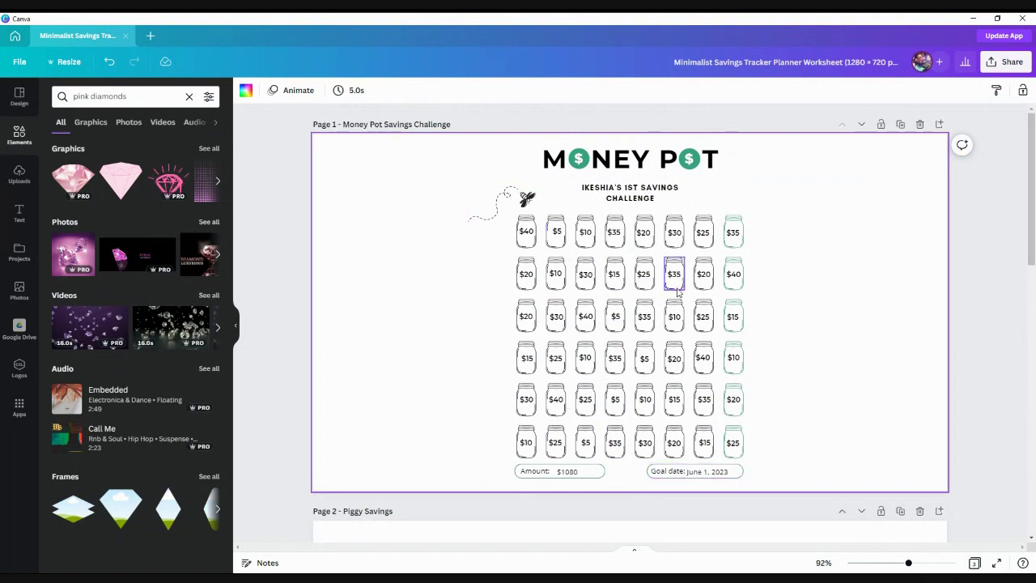
{"action": "scroll", "coordinate": [680, 295], "scroll_direction": "down", "scroll_amount": 5}
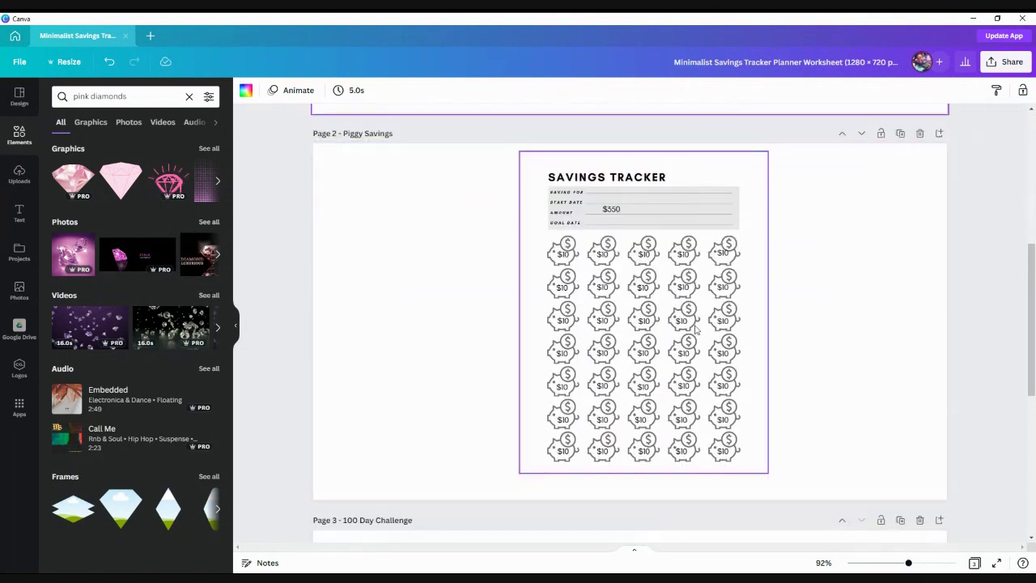
{"action": "left_click", "coordinate": [360, 166]}
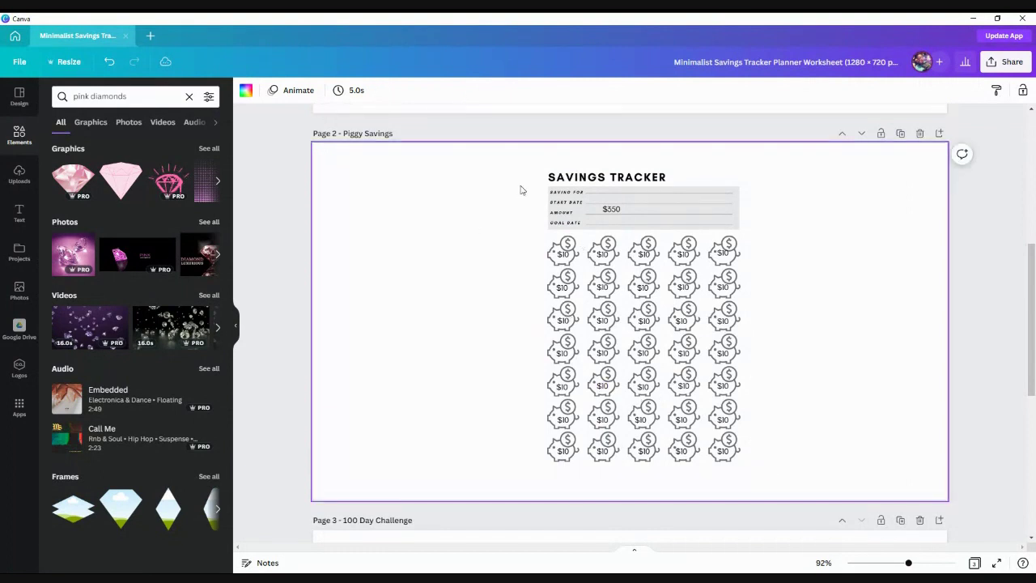
{"action": "right_click", "coordinate": [716, 483]}
{"action": "left_click", "coordinate": [354, 17]}
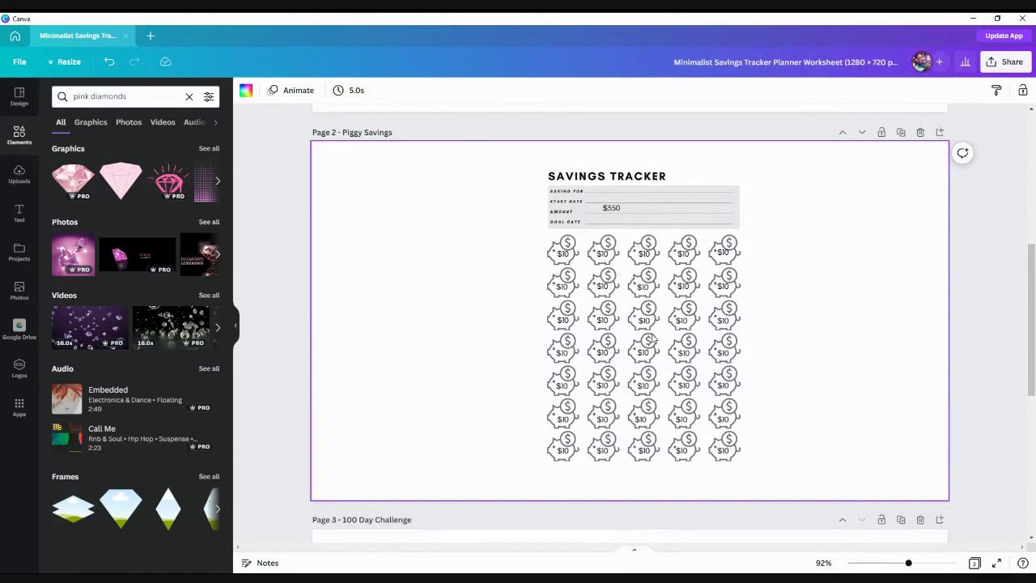
{"action": "scroll", "coordinate": [751, 282], "scroll_direction": "down", "scroll_amount": 2}
{"action": "scroll", "coordinate": [751, 282], "scroll_direction": "down", "scroll_amount": 3}
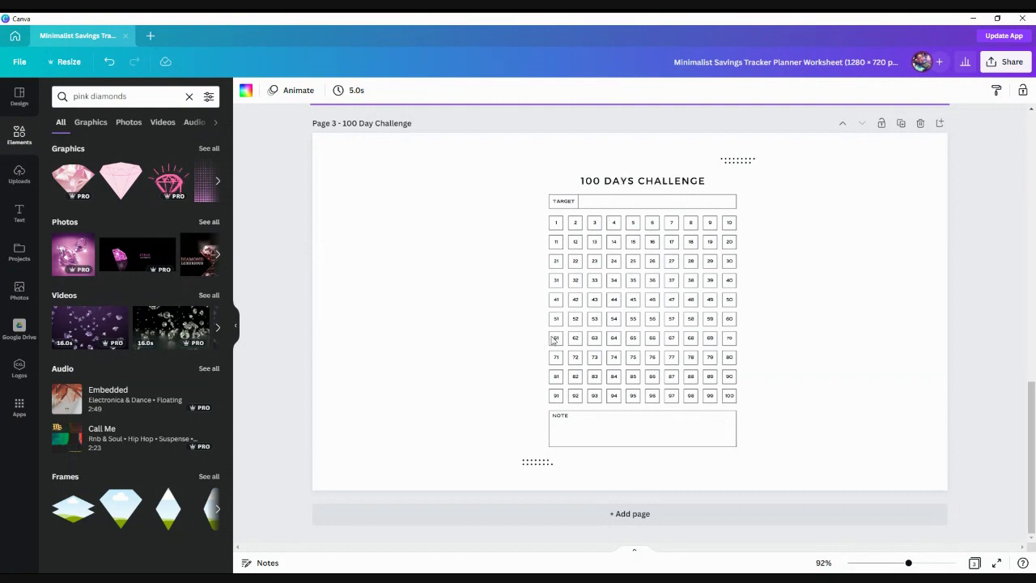
{"action": "scroll", "coordinate": [558, 335], "scroll_direction": "up", "scroll_amount": 3}
{"action": "scroll", "coordinate": [559, 335], "scroll_direction": "up", "scroll_amount": 2}
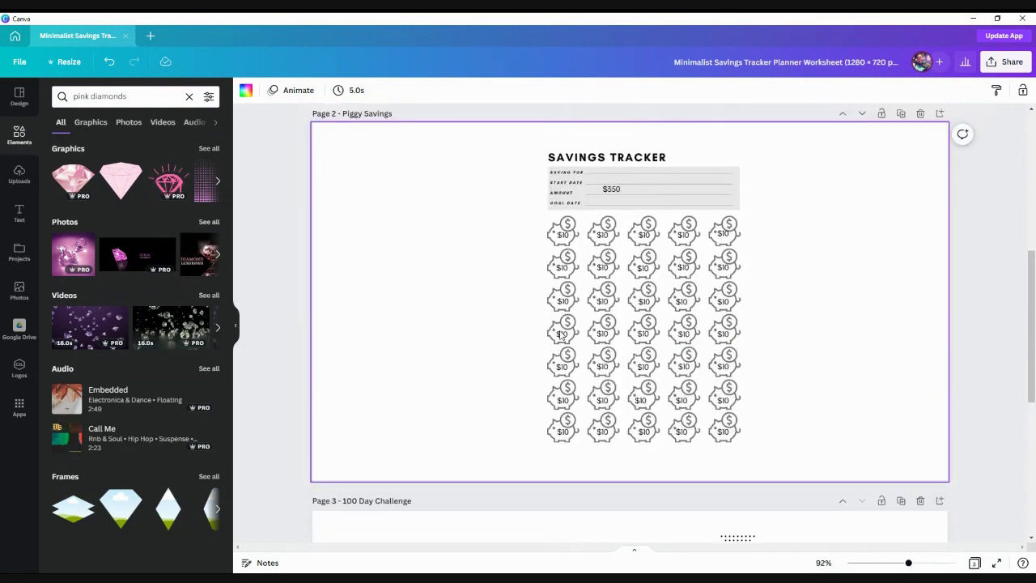
Try to edit the content of the 100 Days Challenge image on page 3.
{"action": "scroll", "coordinate": [559, 335], "scroll_direction": "up", "scroll_amount": 5}
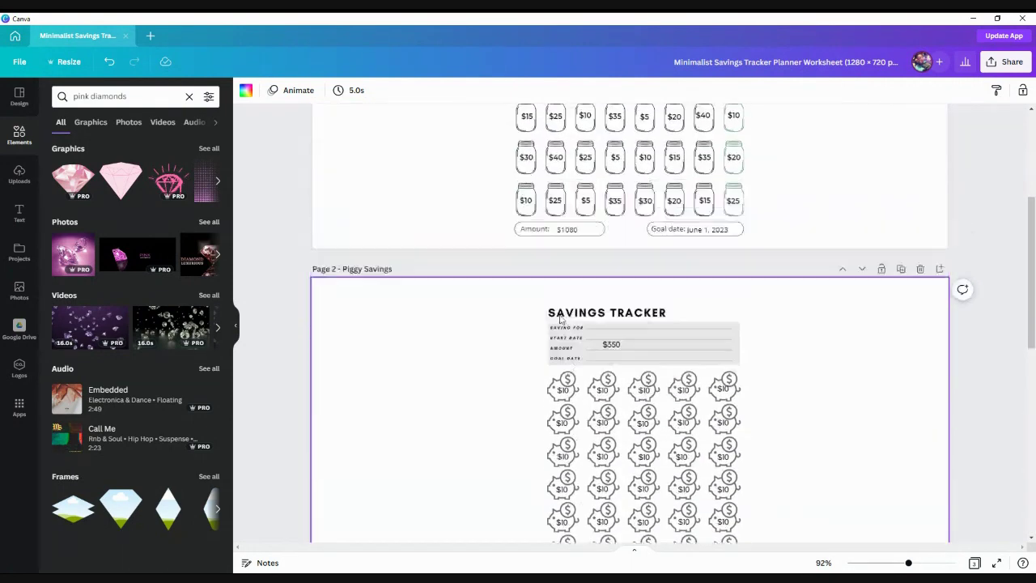
{"action": "scroll", "coordinate": [560, 313], "scroll_direction": "down", "scroll_amount": 6}
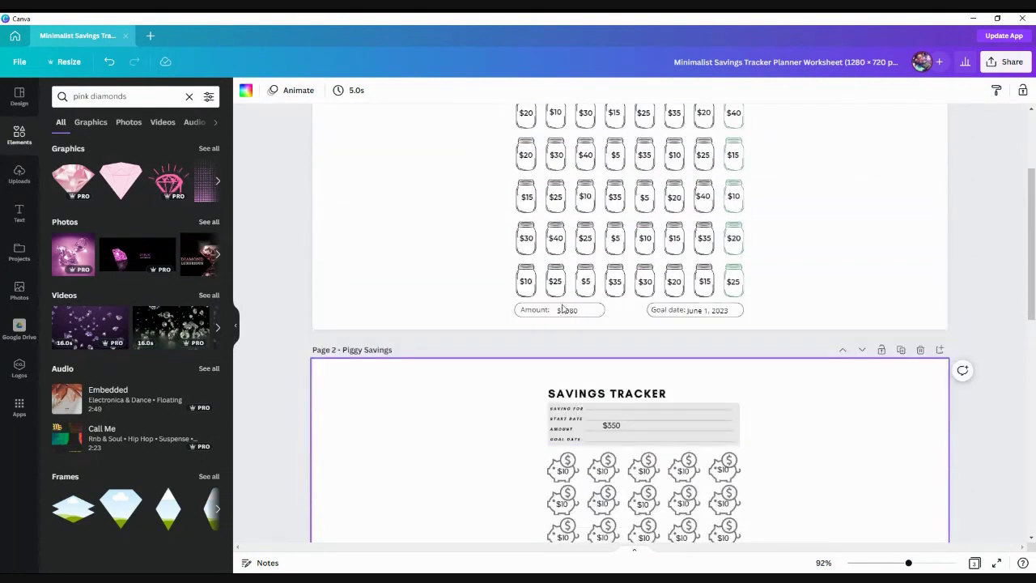
{"action": "scroll", "coordinate": [564, 317], "scroll_direction": "down", "scroll_amount": 2}
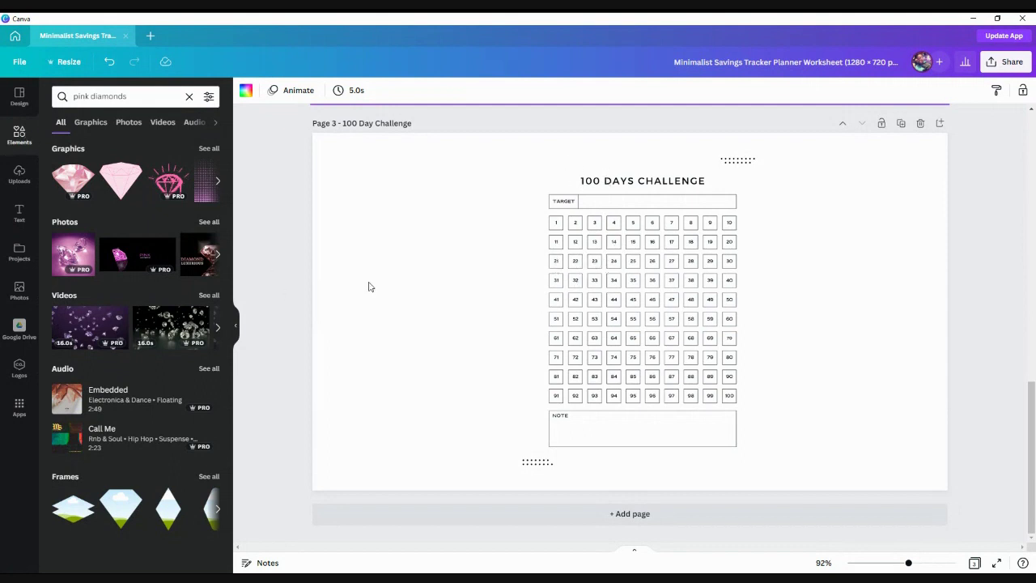
{"action": "left_click", "coordinate": [421, 235]}
{"action": "left_click", "coordinate": [617, 186]}
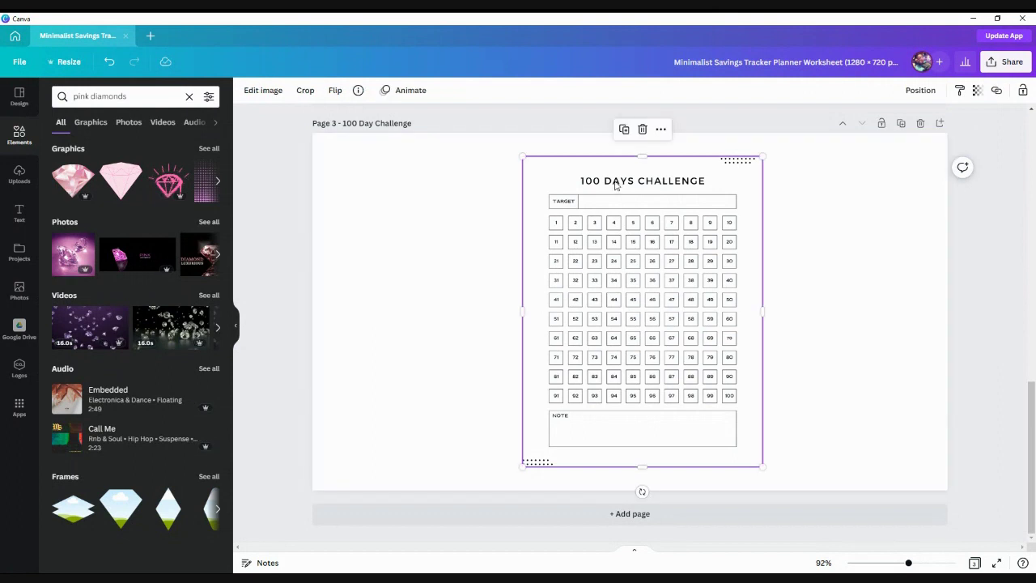
{"action": "double_click", "coordinate": [616, 185]}
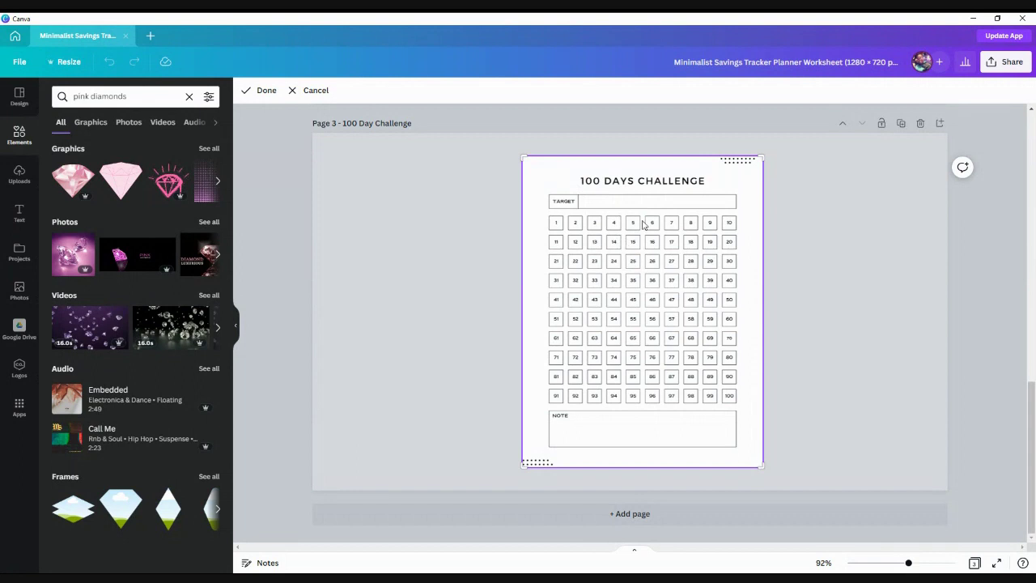
{"action": "left_click", "coordinate": [312, 90]}
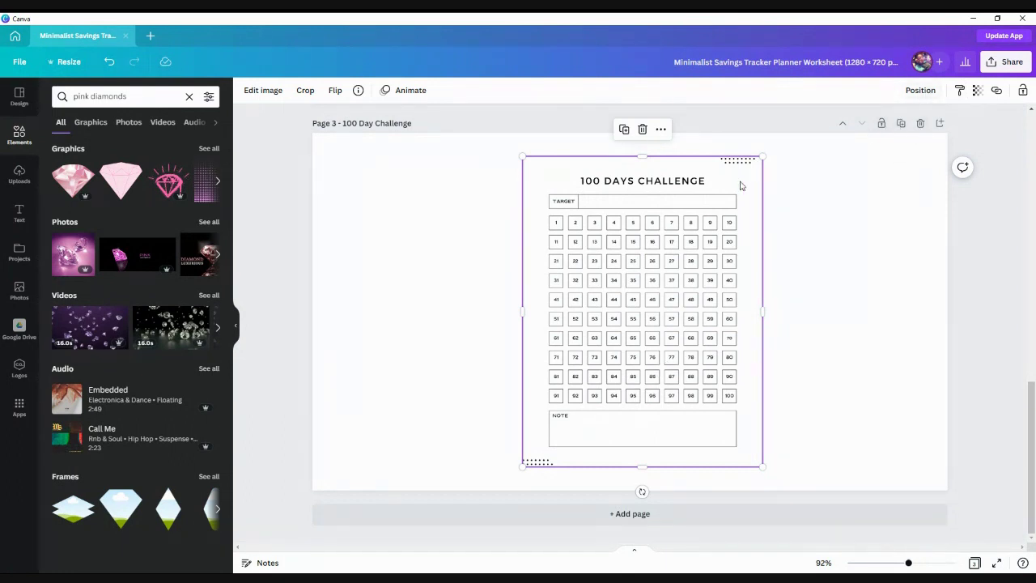
{"action": "double_click", "coordinate": [611, 282]}
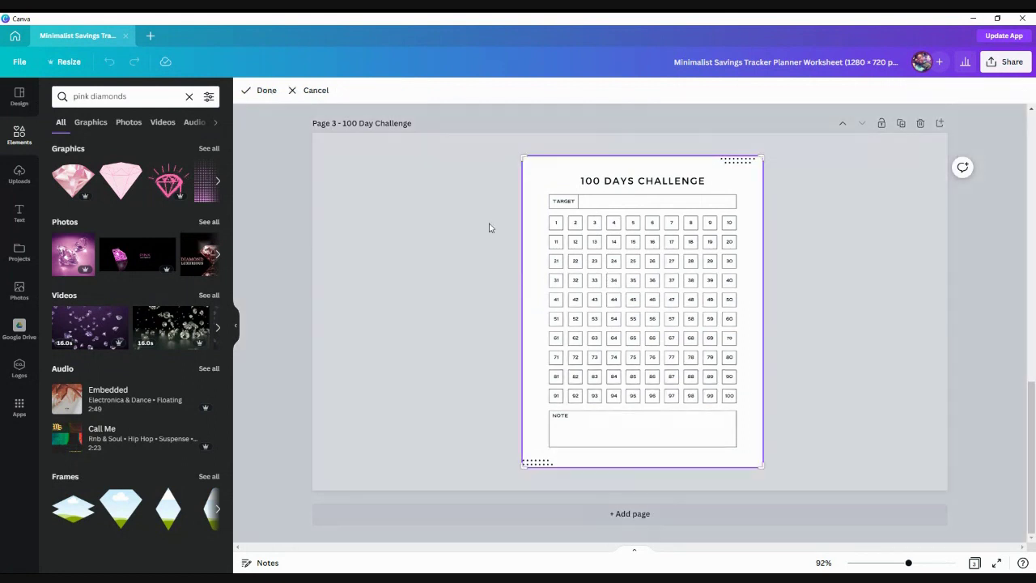
{"action": "left_click", "coordinate": [315, 90]}
{"action": "scroll", "coordinate": [659, 268], "scroll_direction": "up", "scroll_amount": 5}
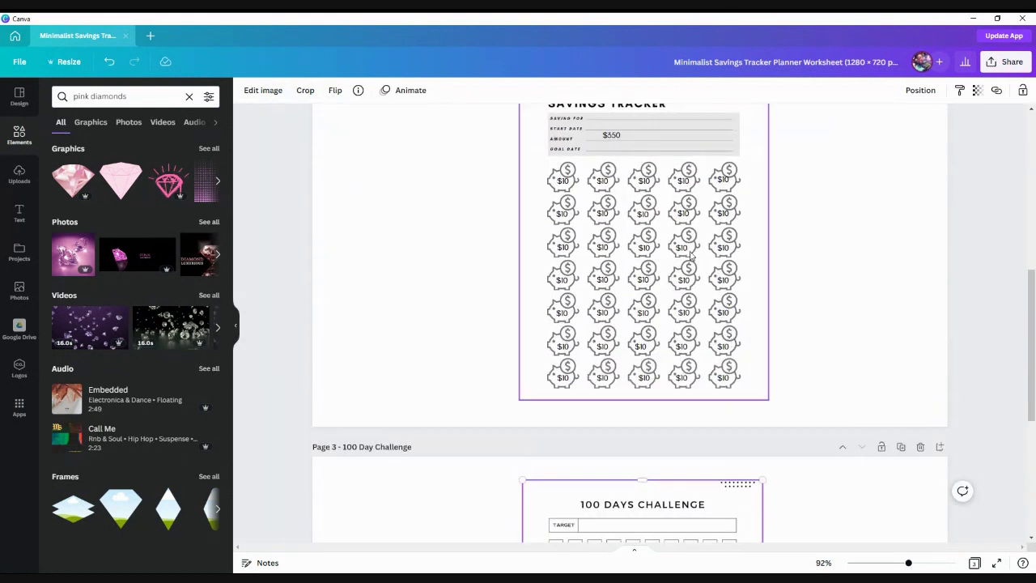
{"action": "left_click", "coordinate": [651, 220]}
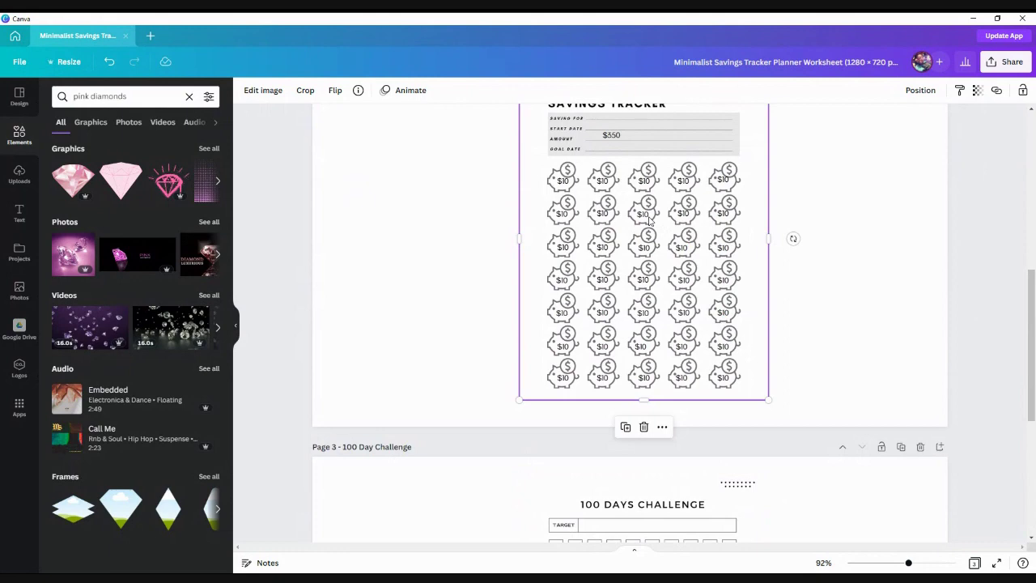
{"action": "scroll", "coordinate": [675, 344], "scroll_direction": "up", "scroll_amount": 5}
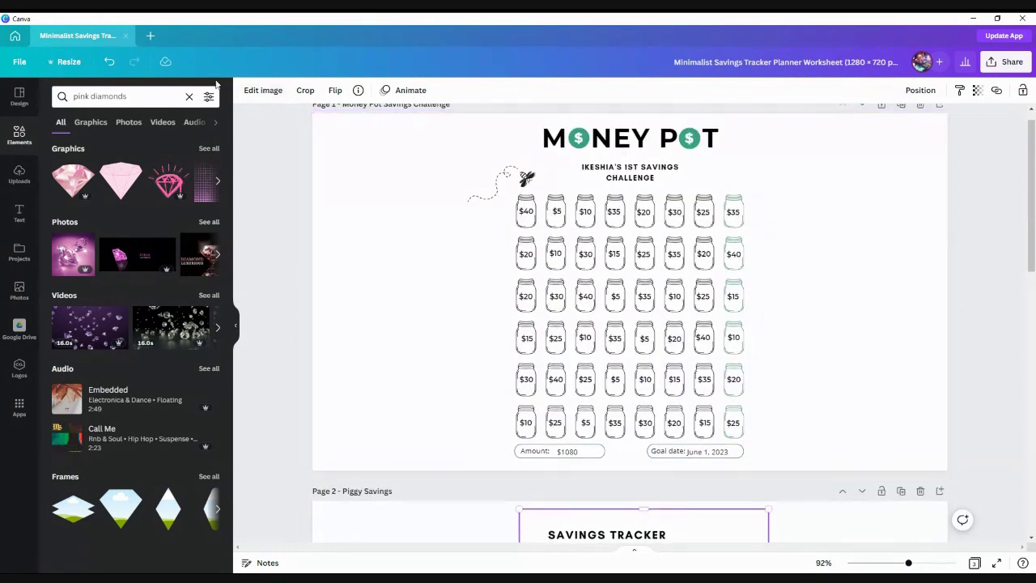
Search the home page templates for "savings tracker" and open the piggy-bank Minimalist Savings Tracker as an editable design.
{"action": "left_click", "coordinate": [16, 62]}
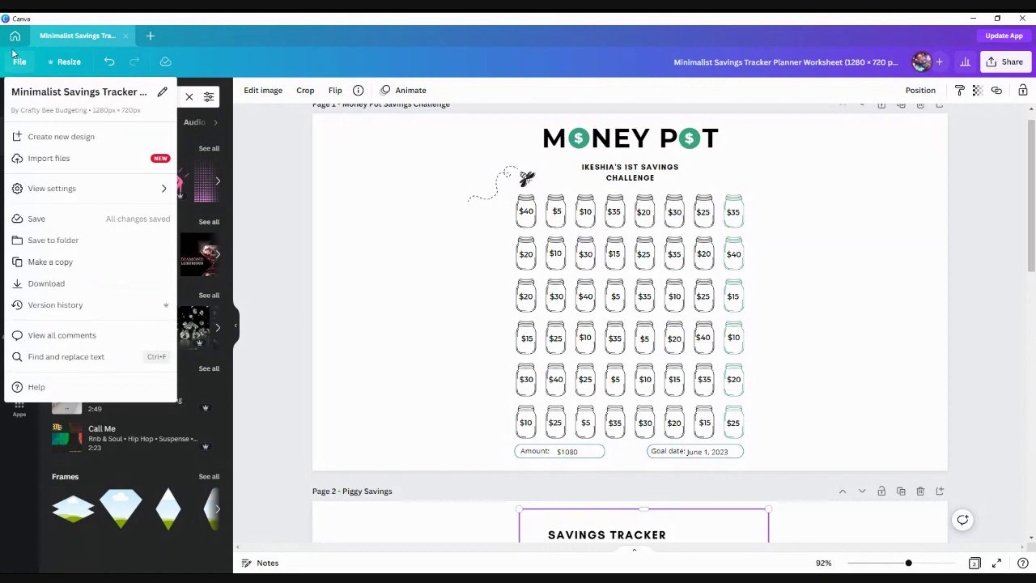
{"action": "left_click", "coordinate": [13, 38]}
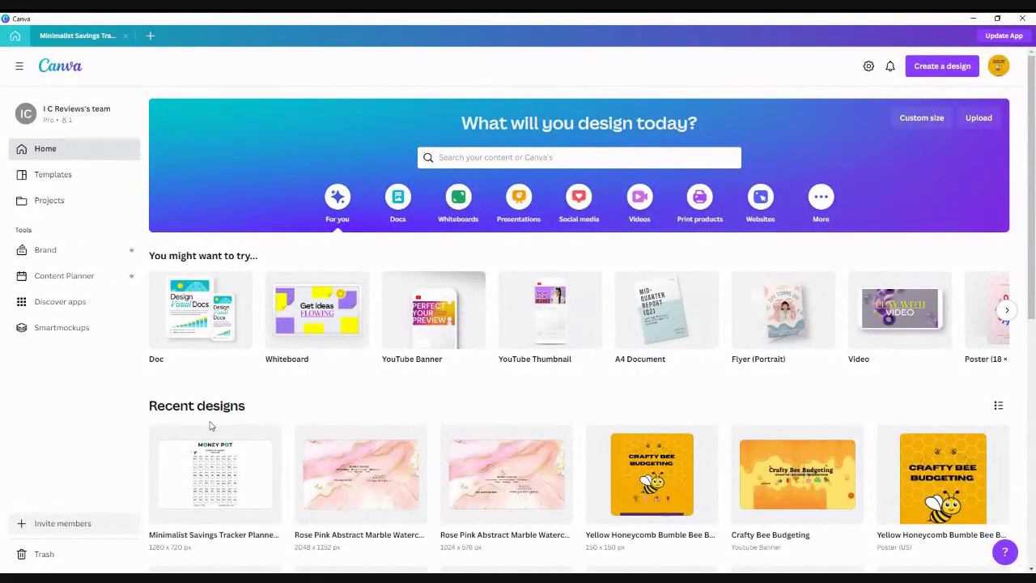
{"action": "left_click", "coordinate": [465, 158]}
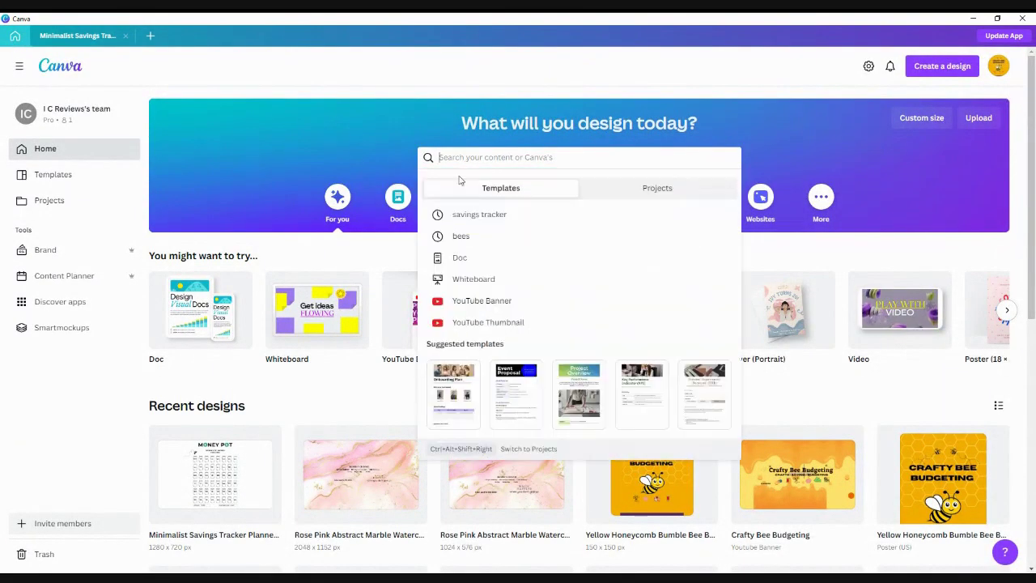
{"action": "left_click", "coordinate": [471, 214]}
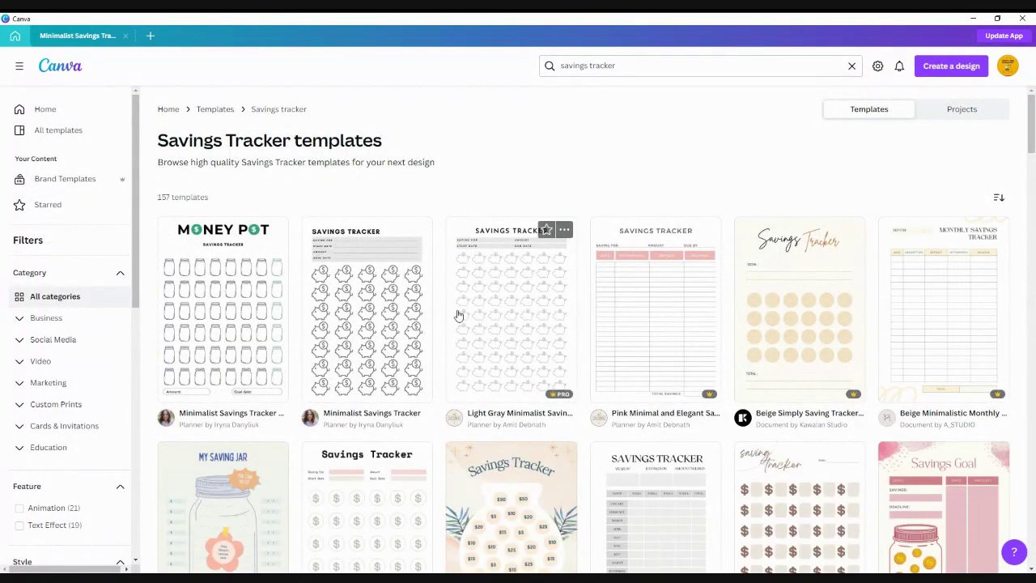
{"action": "left_click", "coordinate": [394, 347]}
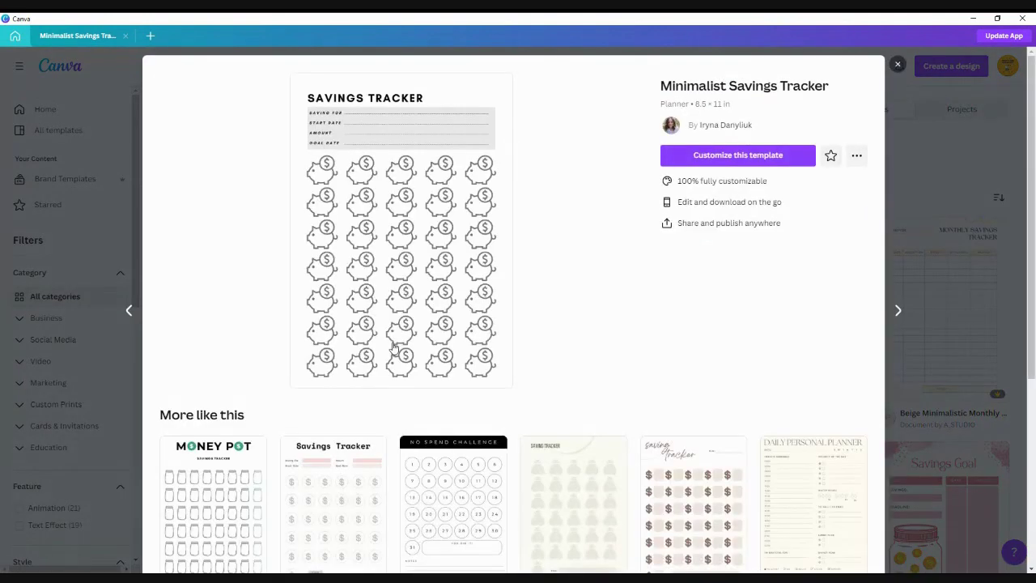
{"action": "left_click", "coordinate": [407, 298]}
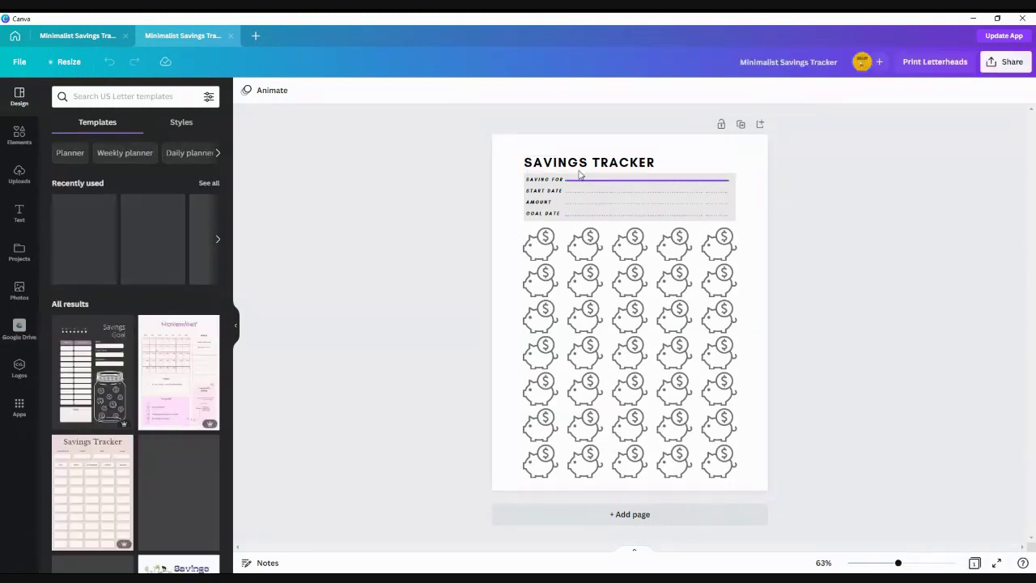
Replace the "SAVINGS TRACKER" title with "CRAFTY BEE BUDGETING CHALLENE".
{"action": "left_click", "coordinate": [584, 159]}
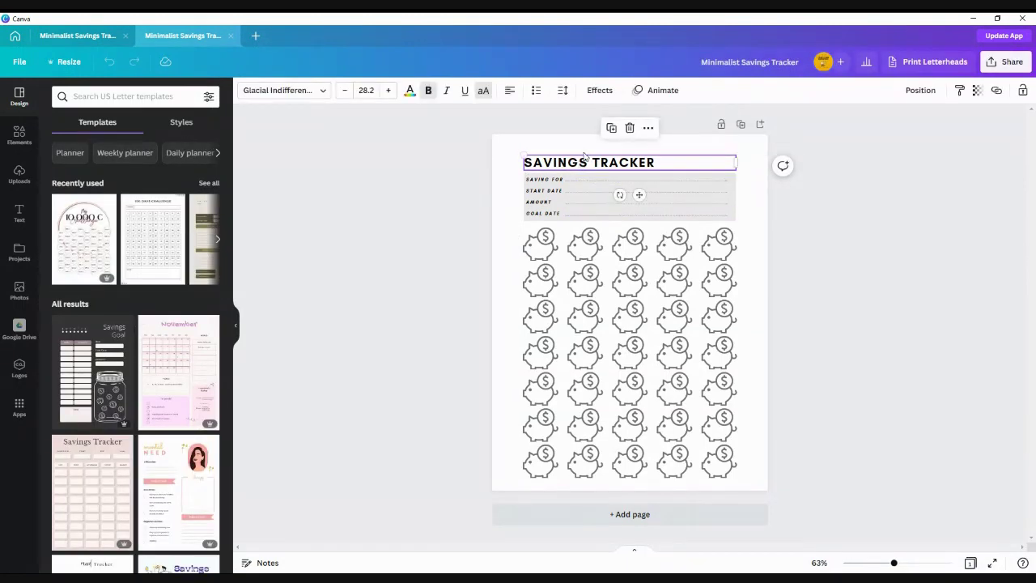
{"action": "double_click", "coordinate": [662, 163]}
{"action": "type", "text": "C"}
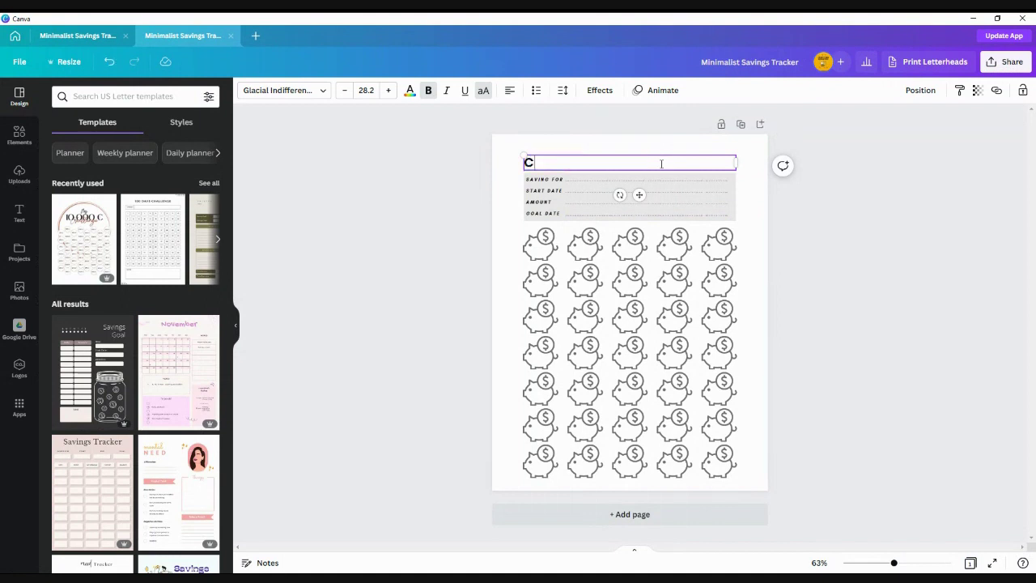
{"action": "type", "text": "RAFTY BE"}
{"action": "type", "text": "BUDGET"}
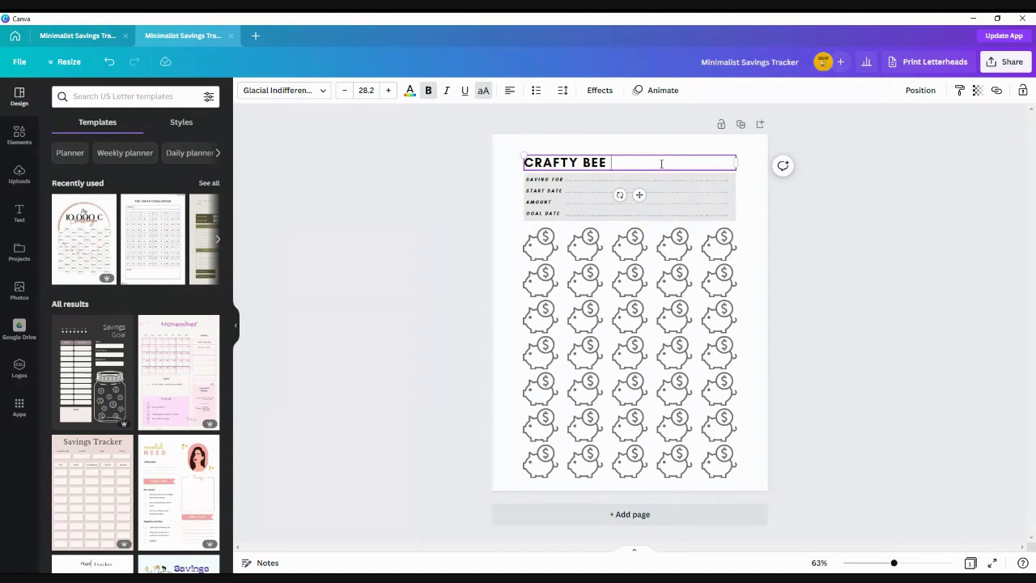
{"action": "type", "text": "IN"}
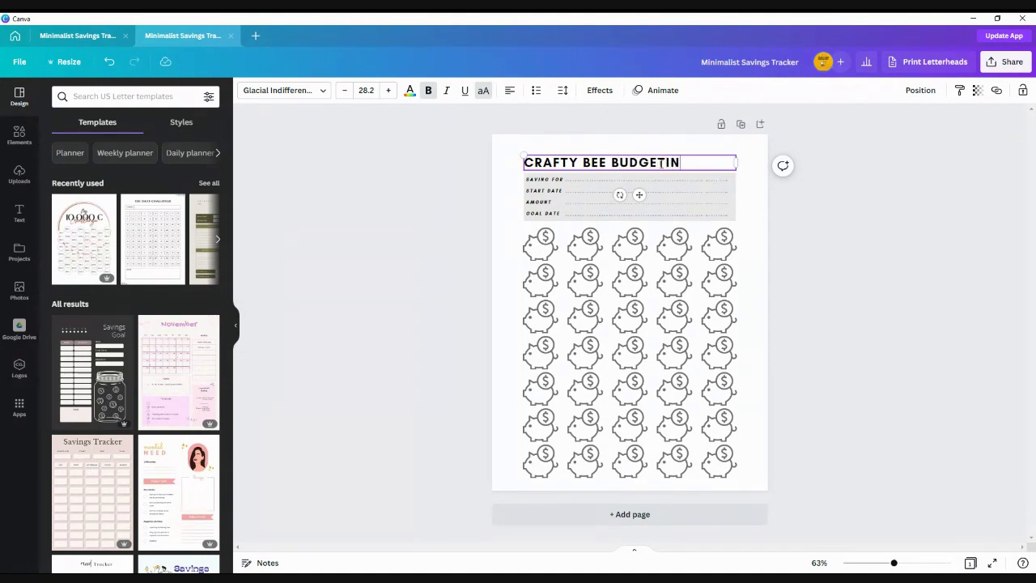
{"action": "type", "text": "G CHALLENE"}
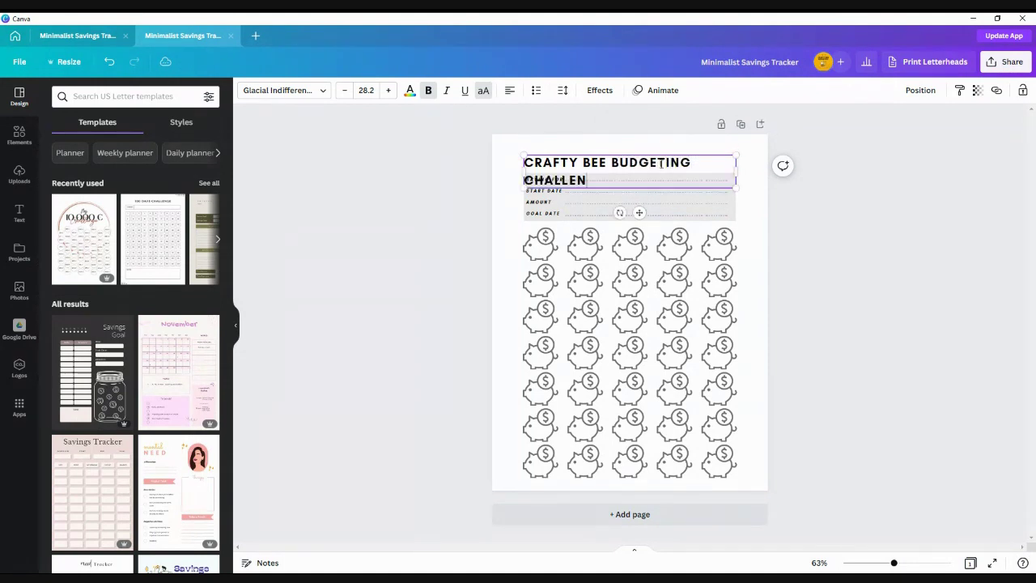
Set the title's font size to 20 and extend its last word to "CHALLENEGE".
{"action": "left_click", "coordinate": [366, 90]}
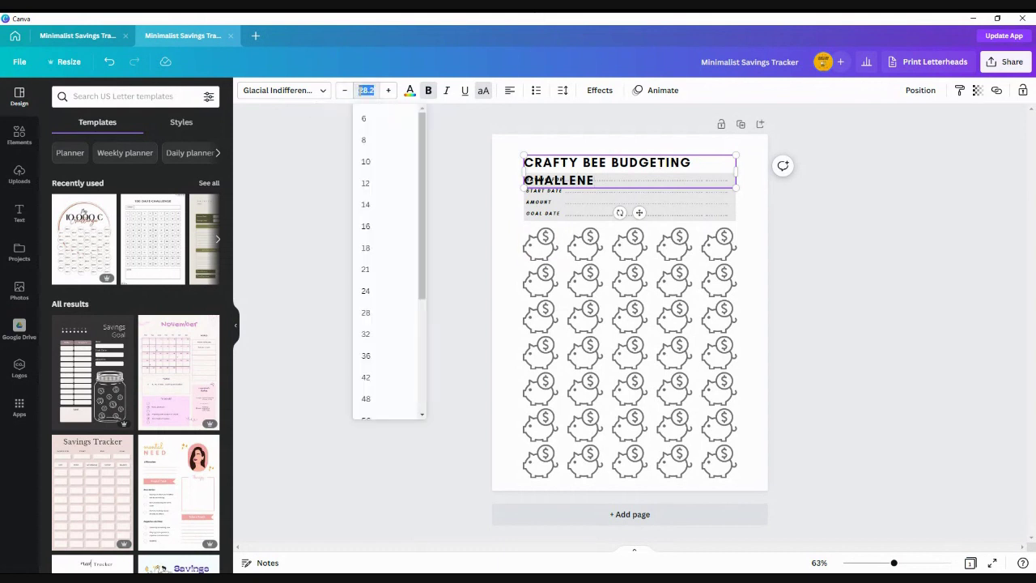
{"action": "type", "text": "20"}
{"action": "key", "text": "Return"}
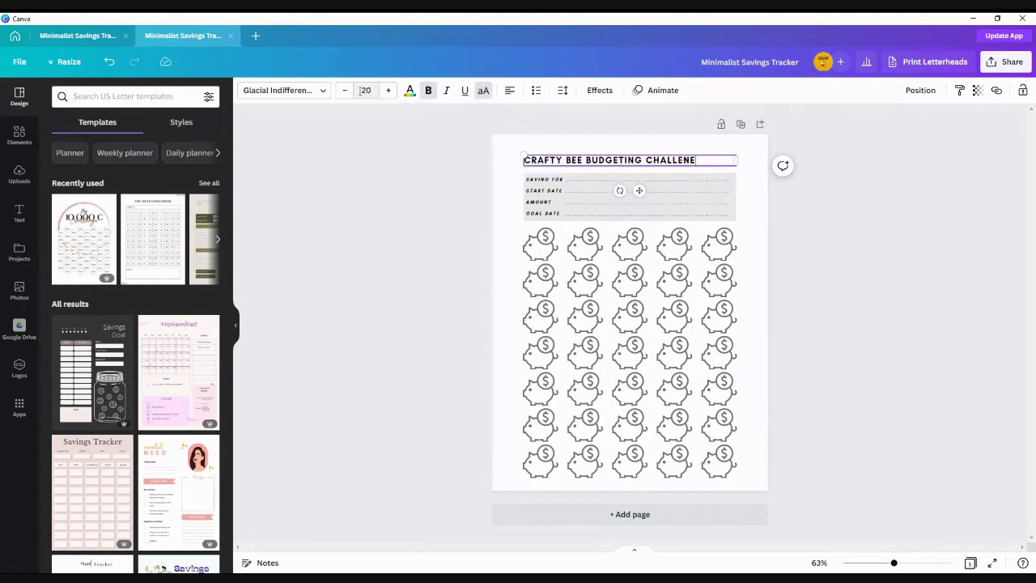
{"action": "type", "text": "GE"}
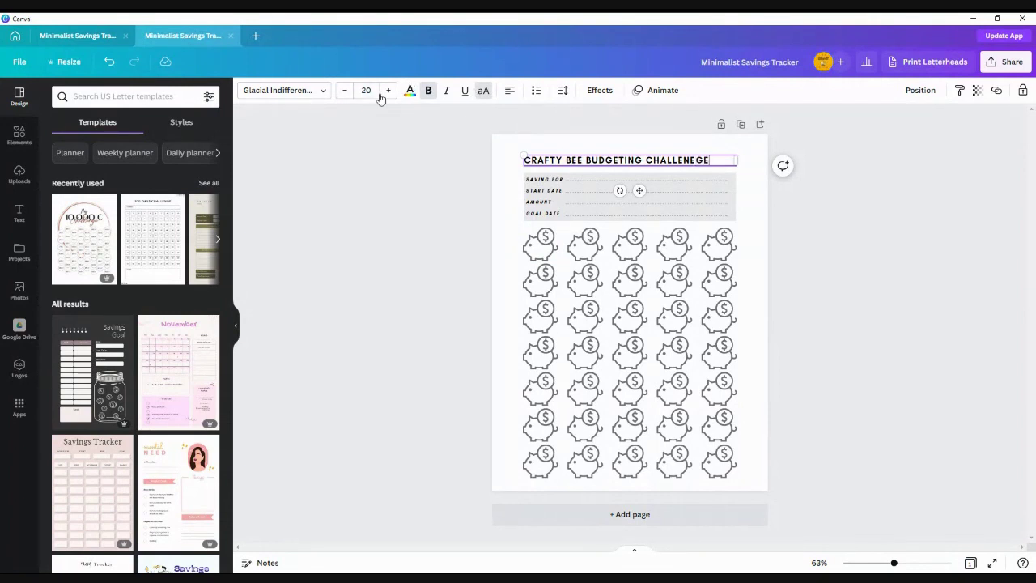
Try League Spartan and Playfair Display on the title, and set its font to Lora.
{"action": "left_click", "coordinate": [320, 95]}
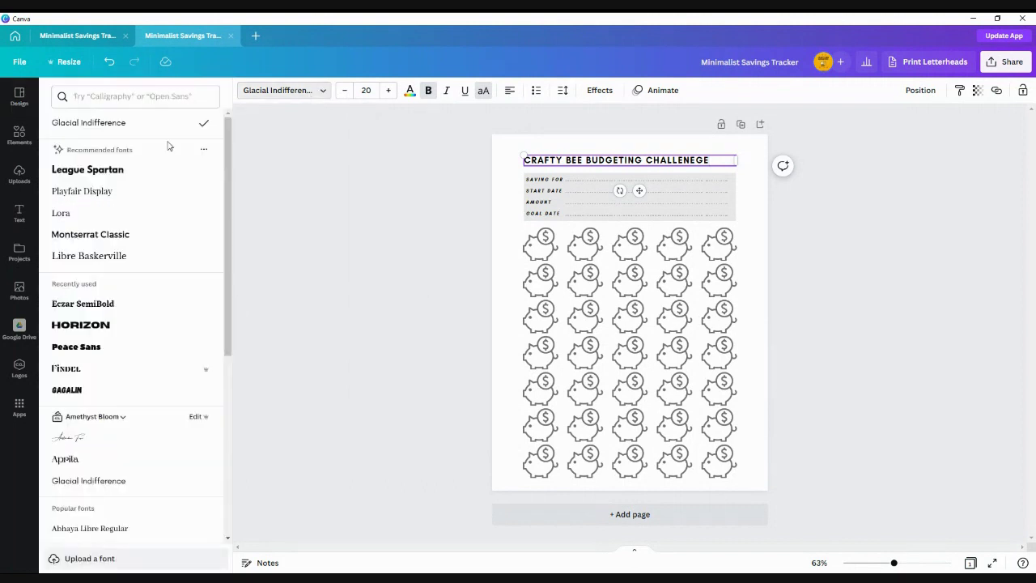
{"action": "left_click", "coordinate": [87, 171]}
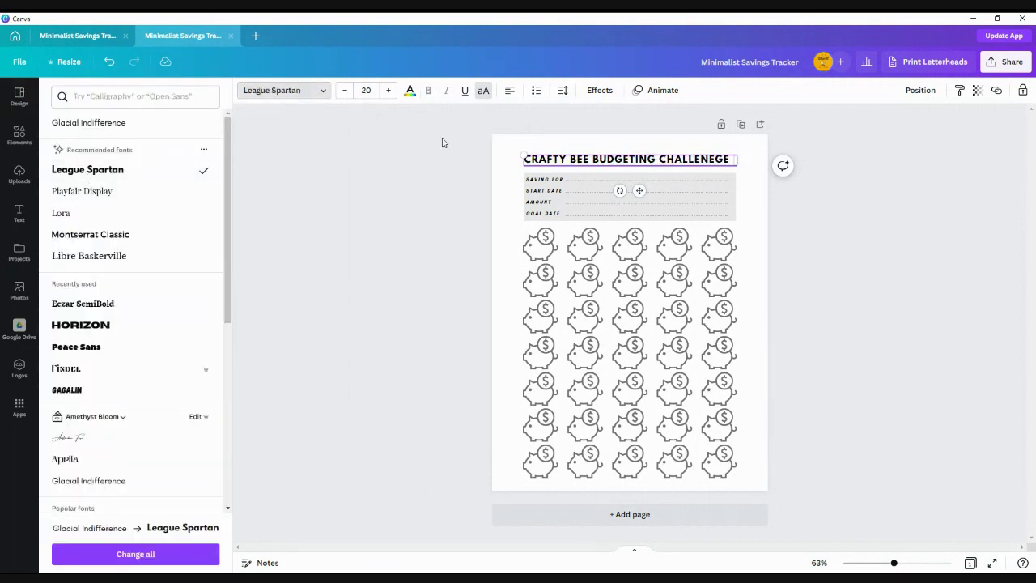
{"action": "left_click", "coordinate": [71, 193]}
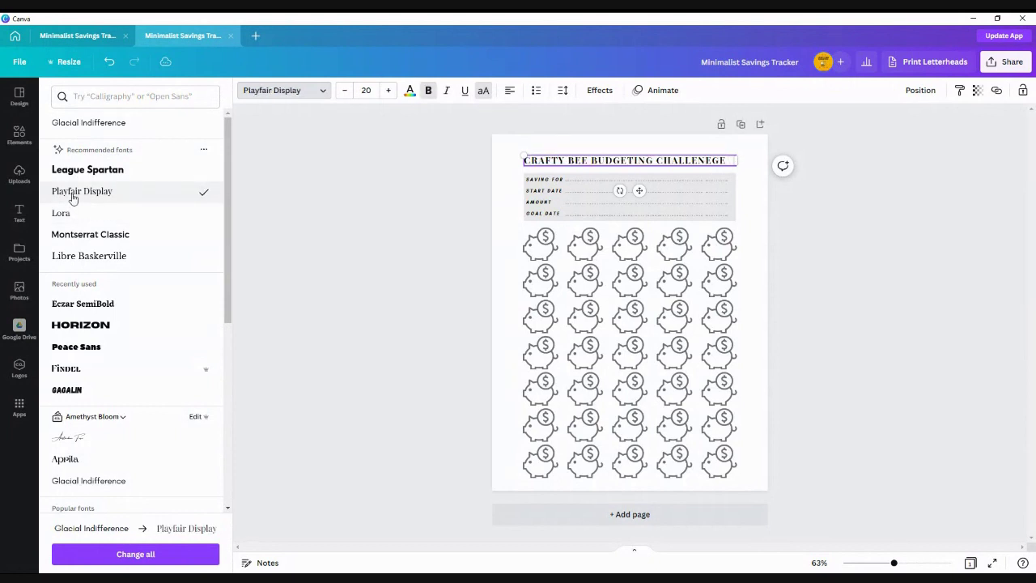
{"action": "left_click", "coordinate": [63, 212]}
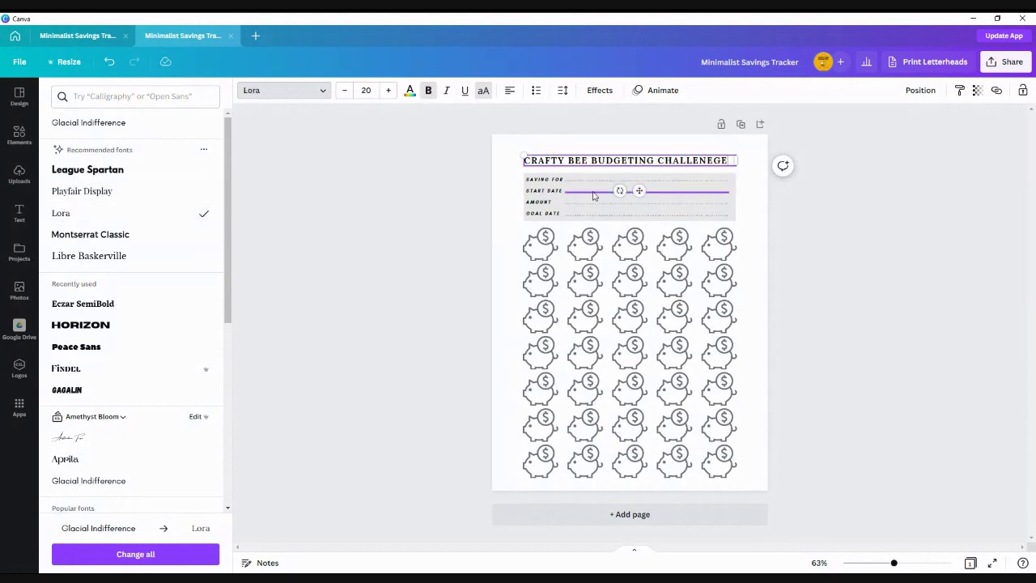
Change the "SAVING FOR" label below the title to "SAVING SPA DAY".
{"action": "left_click", "coordinate": [551, 180]}
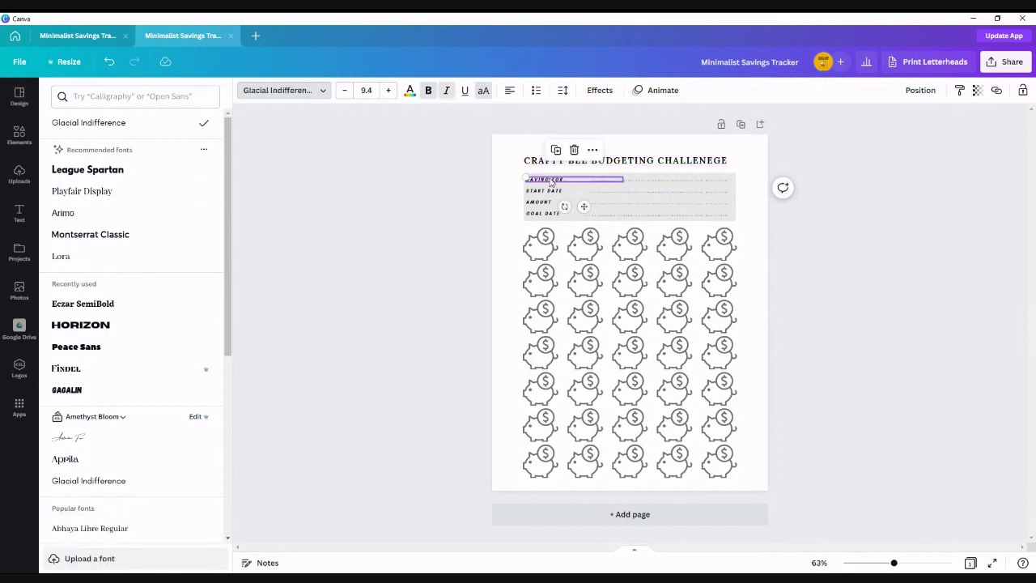
{"action": "double_click", "coordinate": [551, 179]}
{"action": "left_click", "coordinate": [550, 179]}
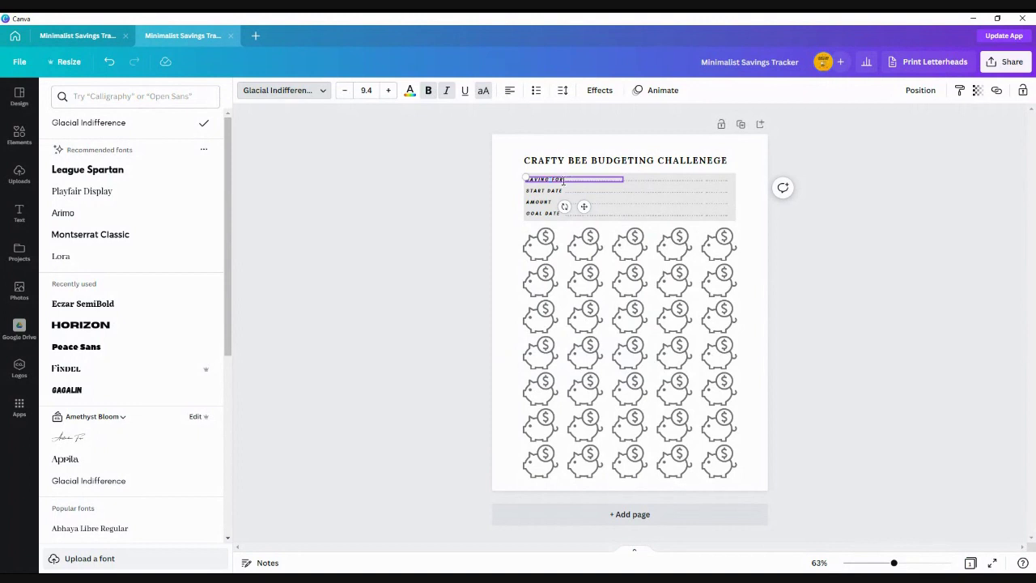
{"action": "double_click", "coordinate": [563, 181]}
Add "JAN. 15, 2023" after the "START DATE" label.
{"action": "left_click", "coordinate": [587, 191]}
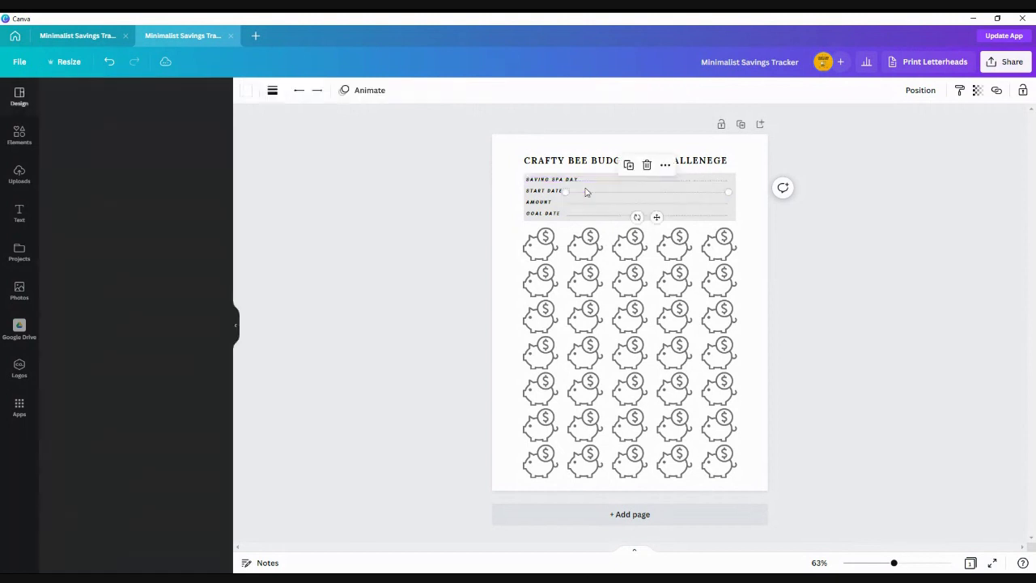
{"action": "left_click", "coordinate": [557, 194]}
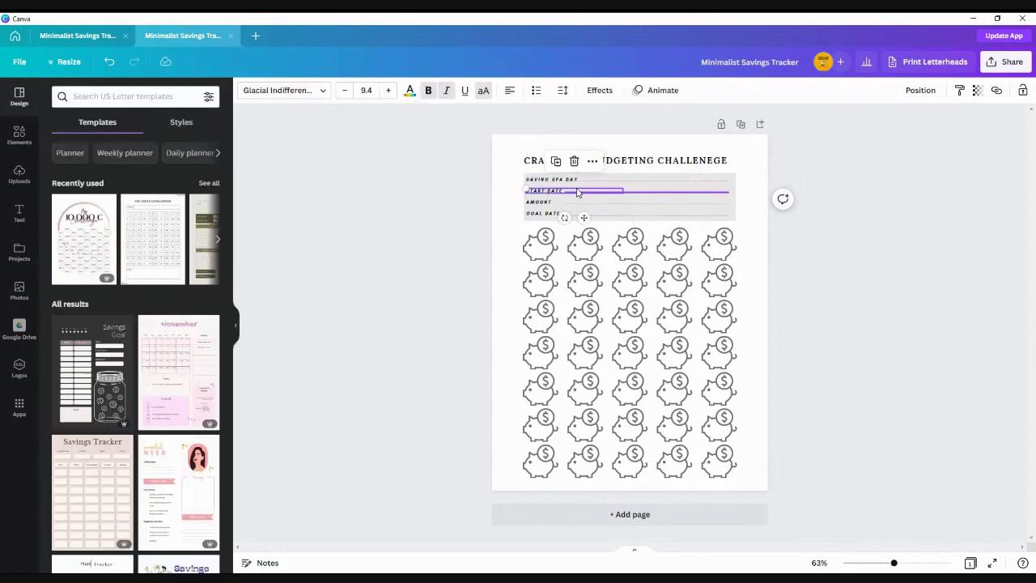
{"action": "left_click", "coordinate": [577, 194]}
{"action": "left_click", "coordinate": [554, 194]}
{"action": "left_click", "coordinate": [554, 195]}
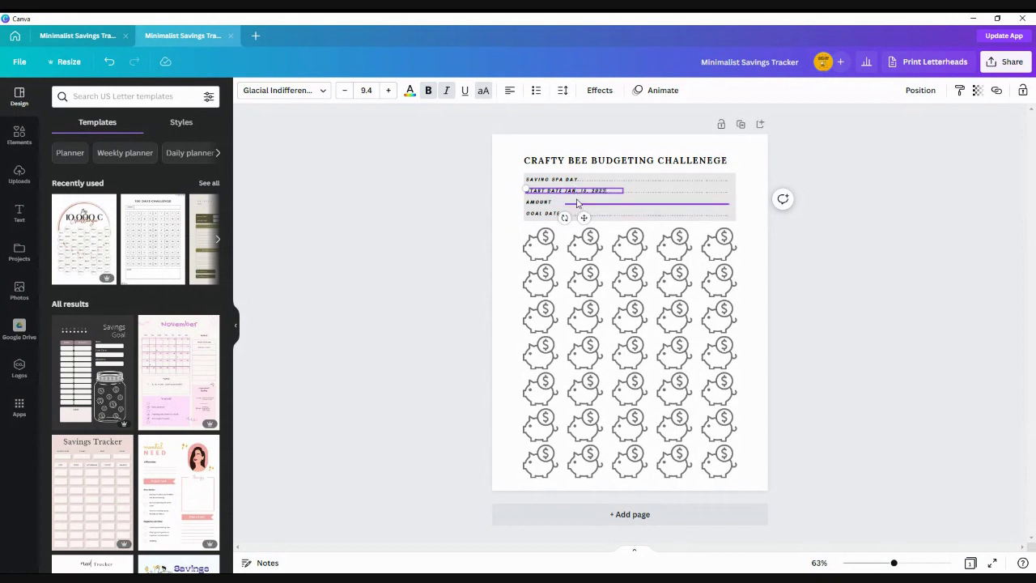
Add "$700" after the "AMOUNT" label.
{"action": "left_click", "coordinate": [577, 203]}
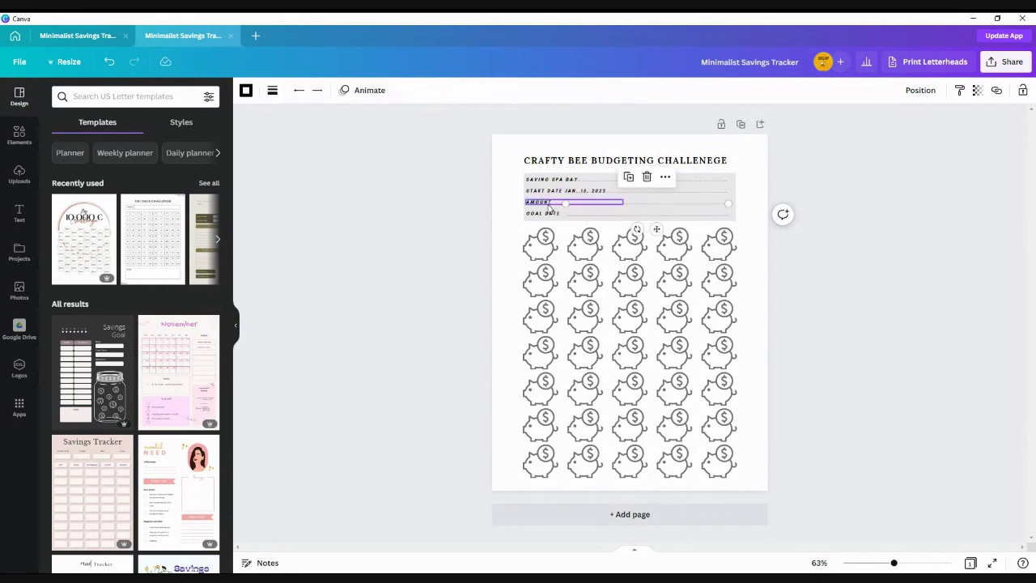
{"action": "left_click", "coordinate": [551, 205]}
{"action": "left_click", "coordinate": [551, 205]}
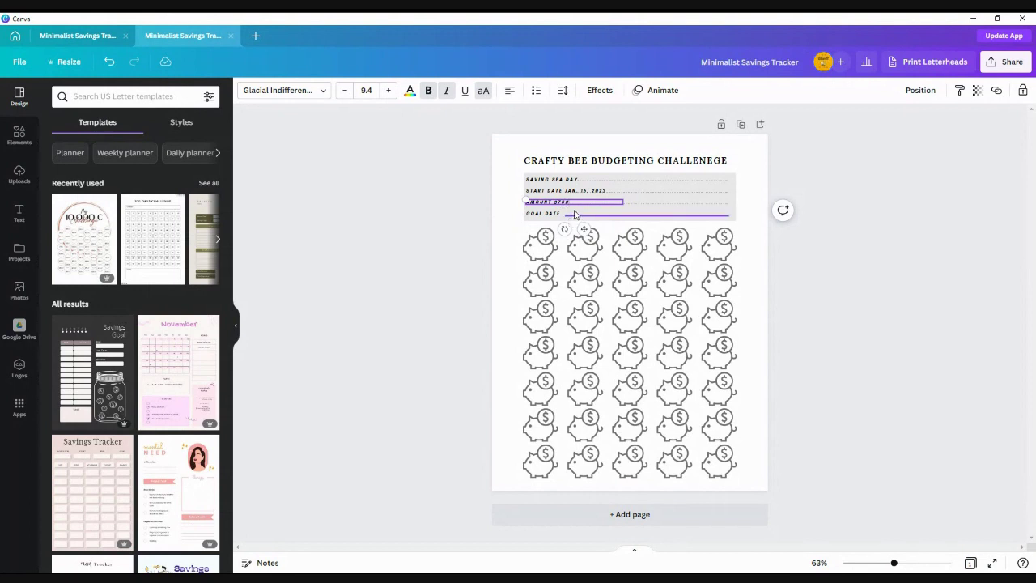
Add "JUNE 10TH" after the "GOAL DATE" label.
{"action": "left_click", "coordinate": [575, 215]}
{"action": "left_click", "coordinate": [568, 213]}
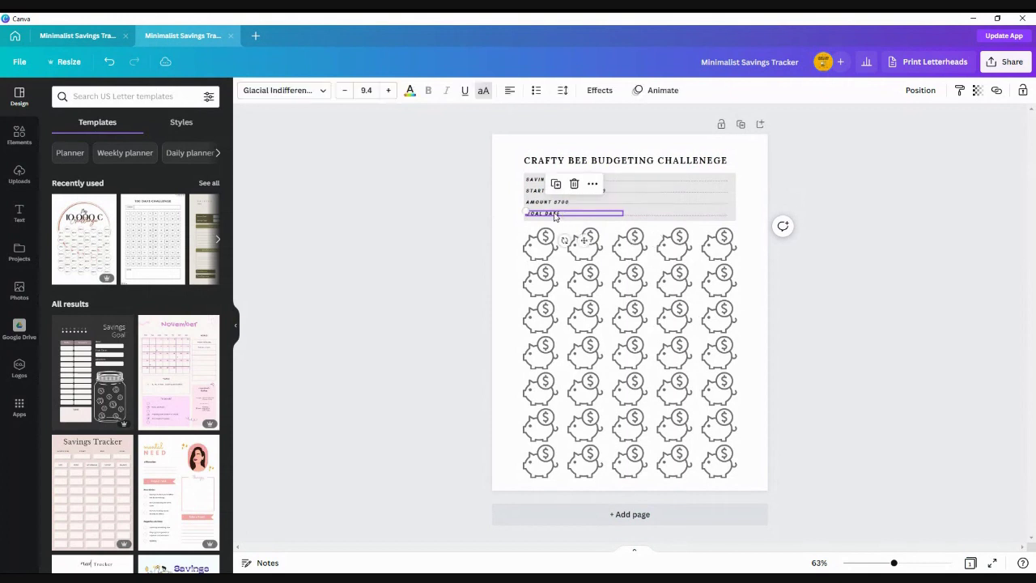
{"action": "left_click", "coordinate": [575, 215]}
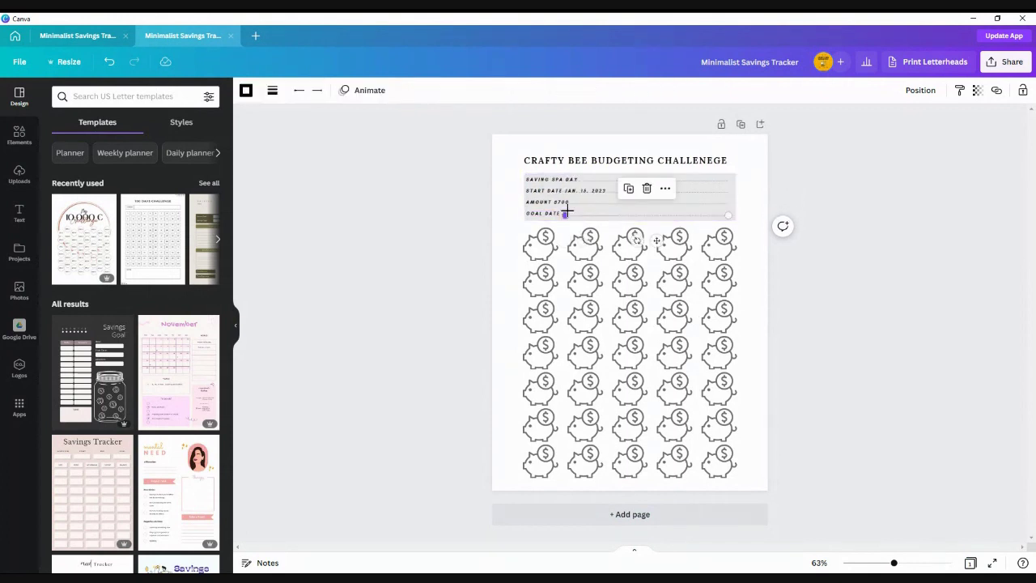
{"action": "left_click", "coordinate": [562, 215]}
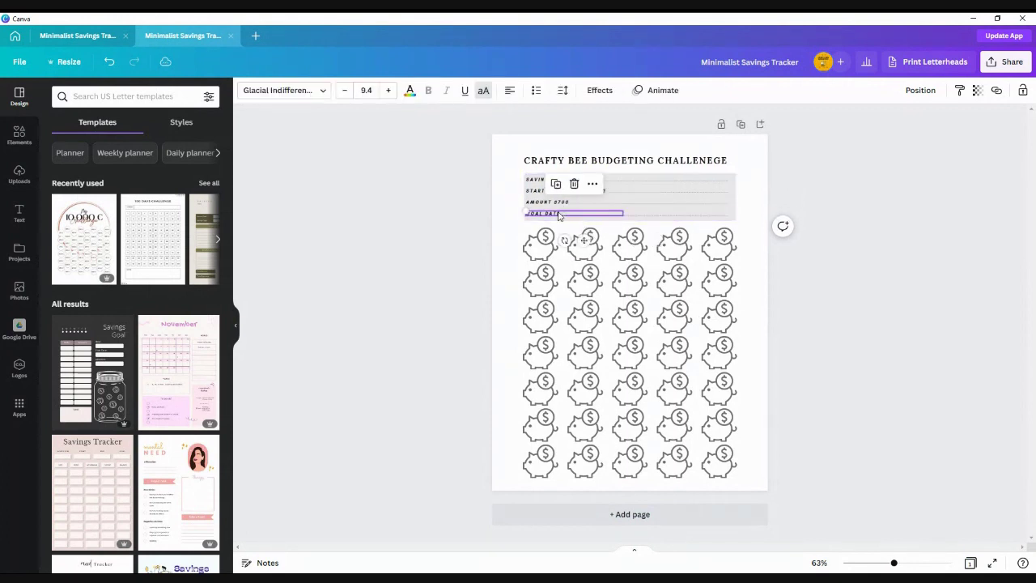
{"action": "double_click", "coordinate": [565, 214]}
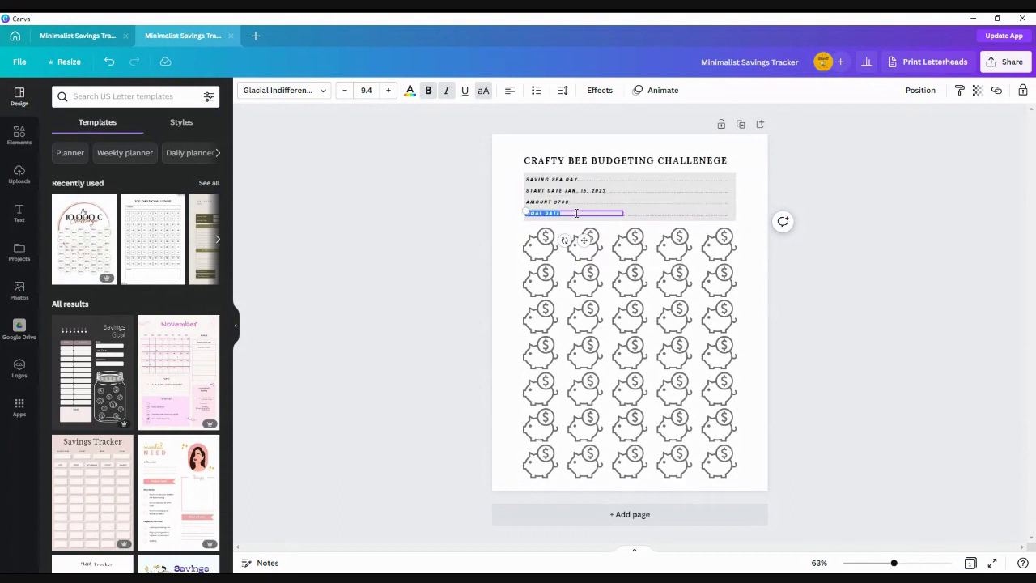
{"action": "left_click", "coordinate": [576, 213]}
Add a body text reading "$20" in bold and place it inside the first piggy bank.
{"action": "left_click", "coordinate": [550, 252]}
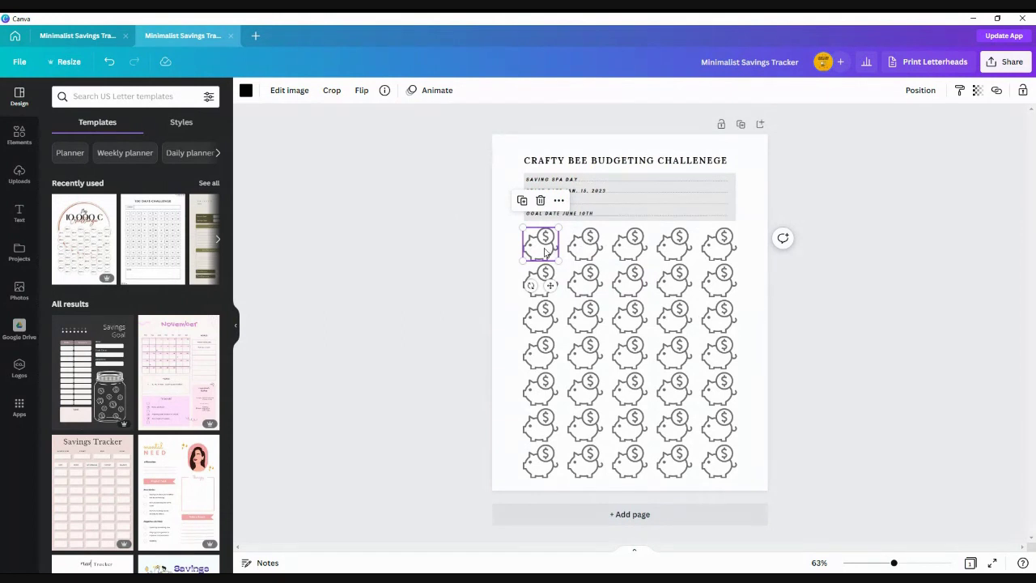
{"action": "left_click", "coordinate": [19, 212]}
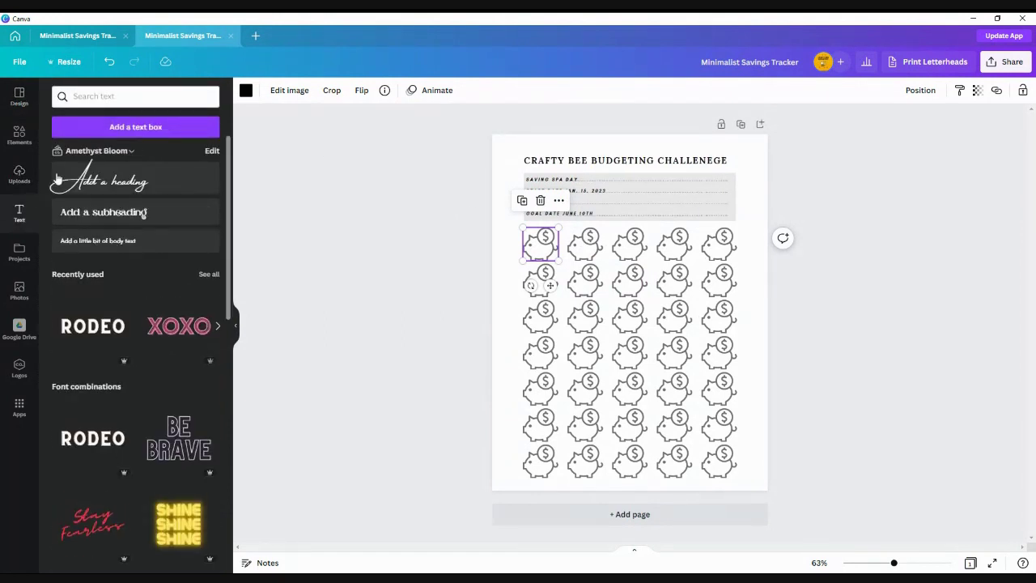
{"action": "left_click", "coordinate": [124, 242]}
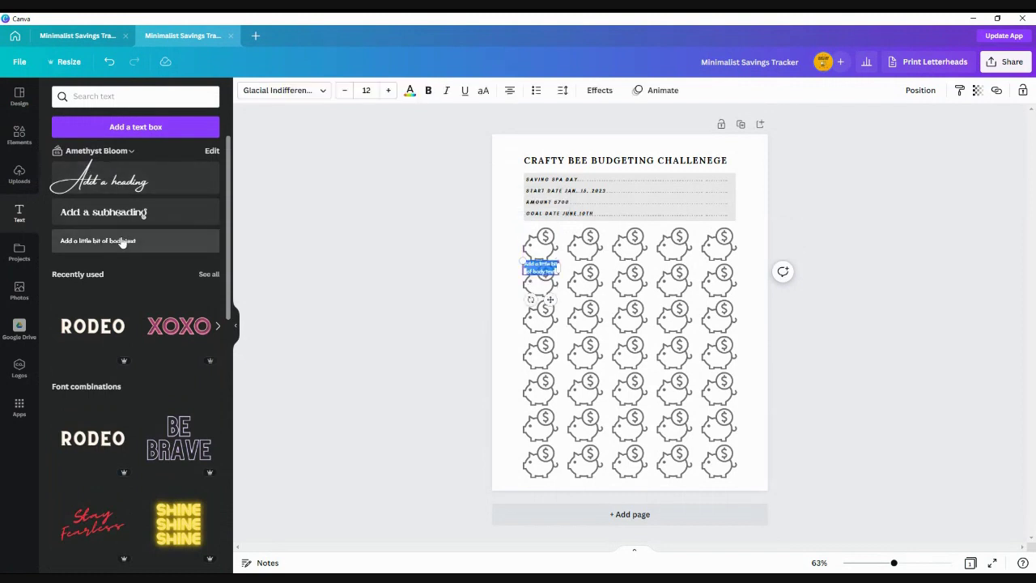
{"action": "left_click", "coordinate": [549, 269]}
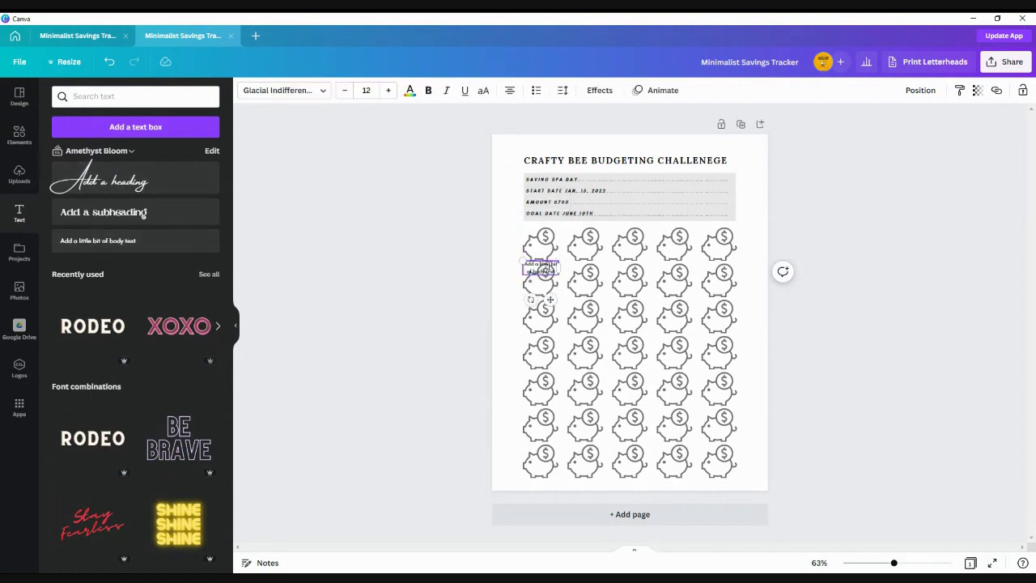
{"action": "triple_click", "coordinate": [549, 269]}
{"action": "key", "text": "BackSpace"}
{"action": "type", "text": "$20"}
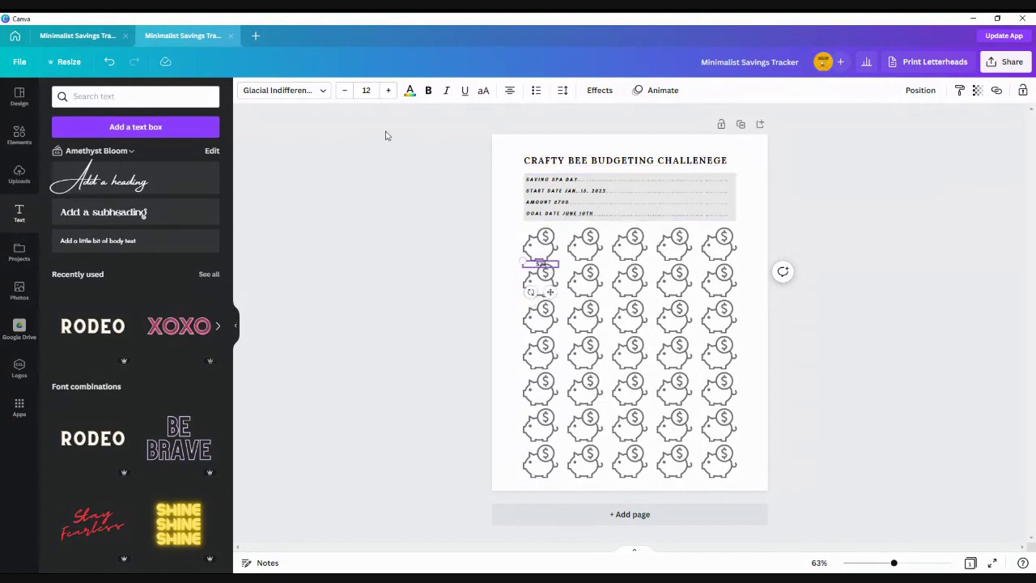
{"action": "left_click", "coordinate": [429, 93]}
{"action": "mouse_move", "coordinate": [550, 292]}
{"action": "left_mouse_down"}
{"action": "mouse_move", "coordinate": [555, 267]}
{"action": "mouse_move", "coordinate": [552, 284]}
{"action": "mouse_move", "coordinate": [547, 276]}
{"action": "left_mouse_up"}
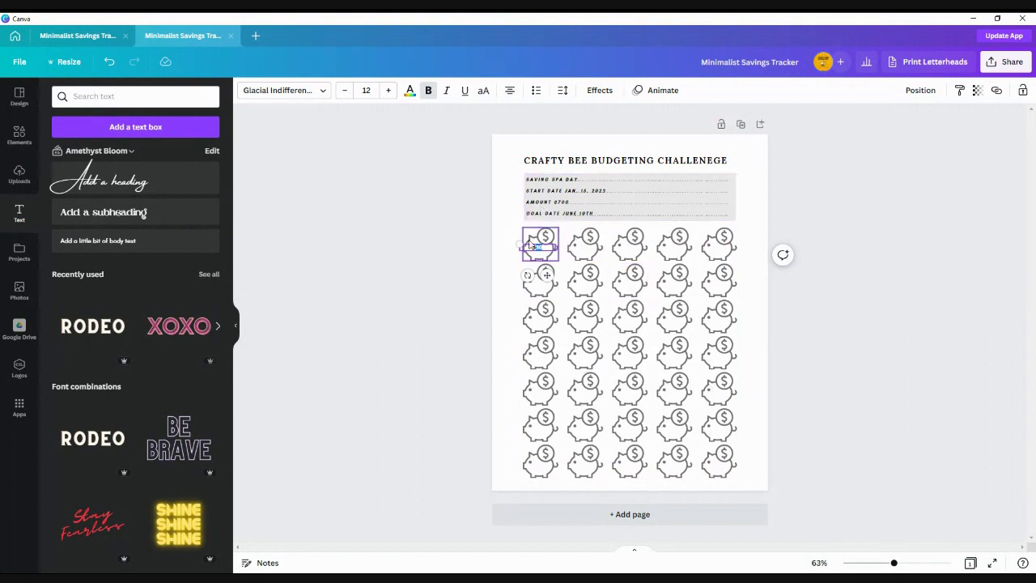
Set the font size of the "$20" text on the first piggy bank to 21.
{"action": "left_click", "coordinate": [388, 90]}
{"action": "left_click", "coordinate": [388, 90]}
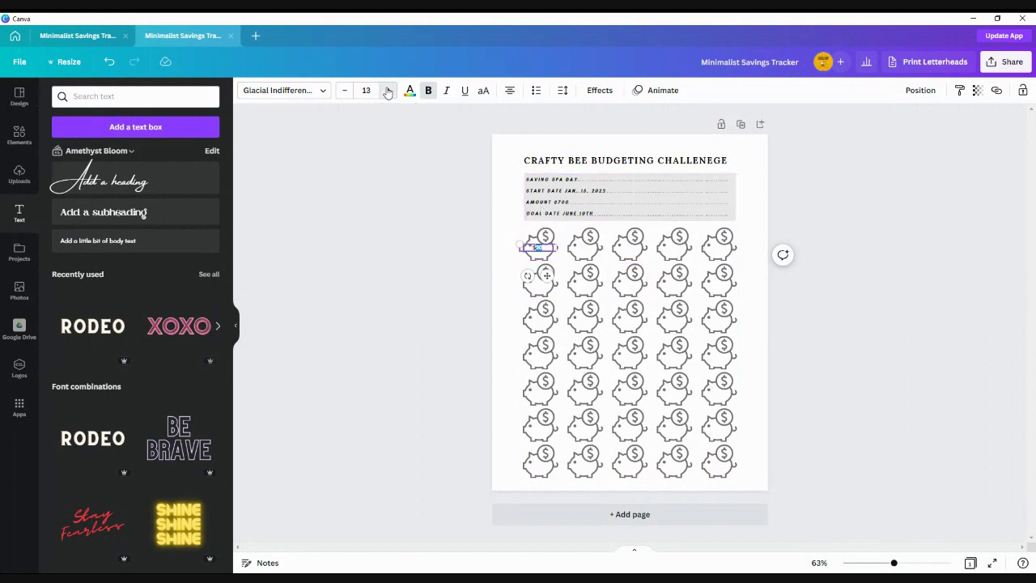
{"action": "left_click", "coordinate": [388, 90]}
{"action": "left_click", "coordinate": [387, 90]}
{"action": "left_click", "coordinate": [388, 90]}
{"action": "left_click", "coordinate": [388, 90]}
{"action": "left_click", "coordinate": [388, 90]}
{"action": "left_click", "coordinate": [388, 90]}
{"action": "left_click", "coordinate": [388, 90]}
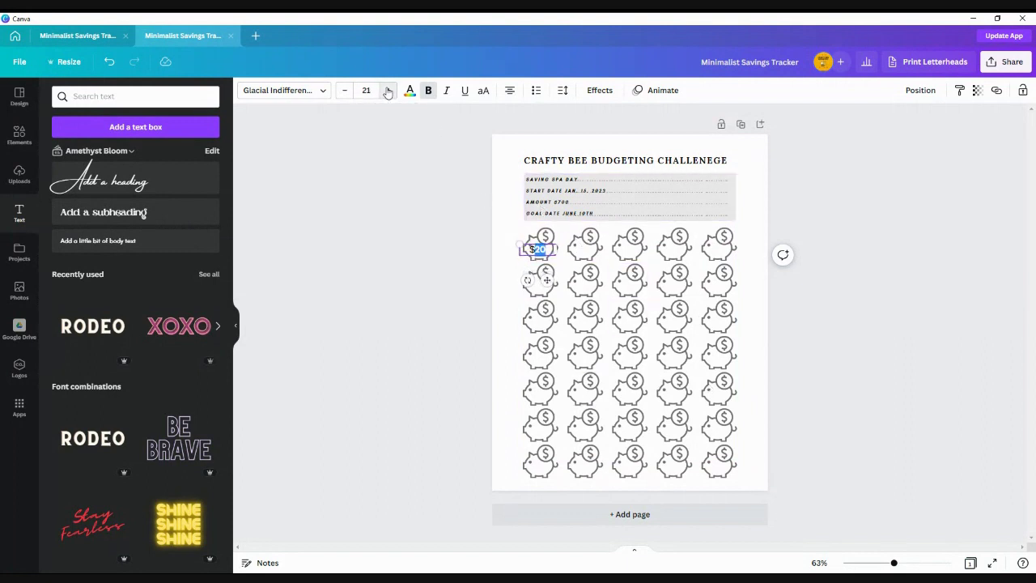
{"action": "left_click", "coordinate": [507, 277]}
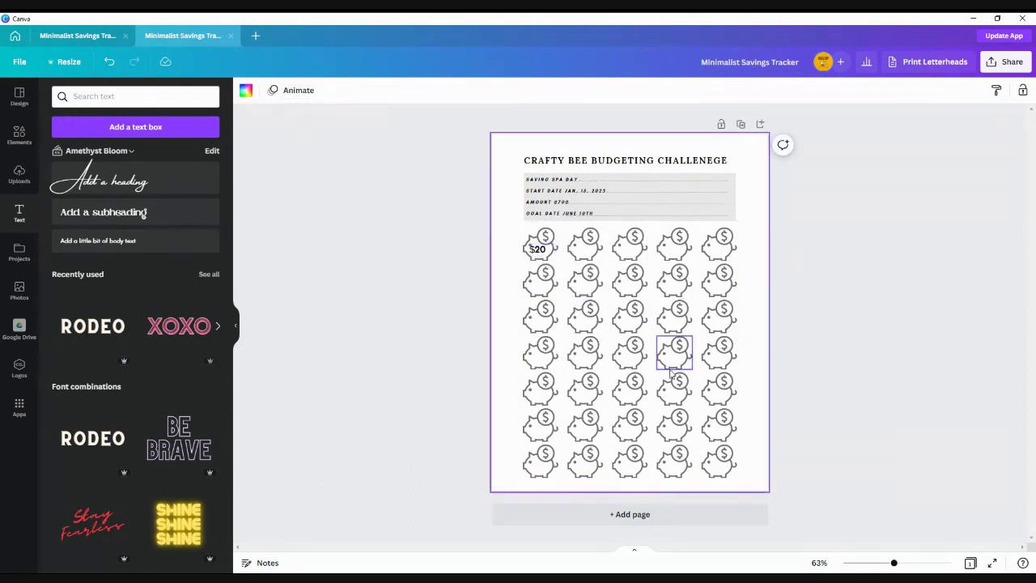
Duplicate the "$20" text onto the second, third and fourth piggy banks of the first row.
{"action": "left_click", "coordinate": [541, 253]}
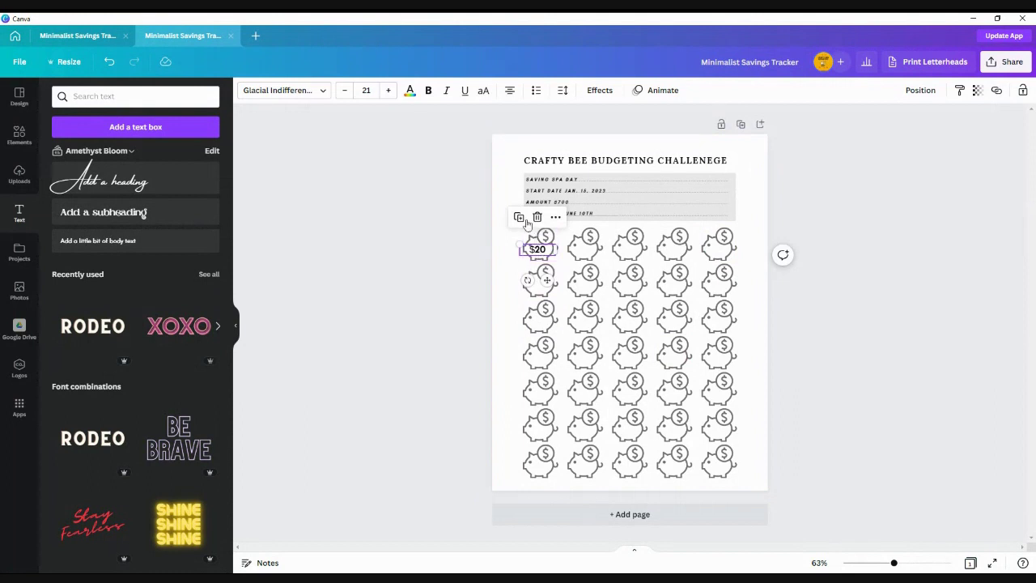
{"action": "left_click", "coordinate": [520, 218]}
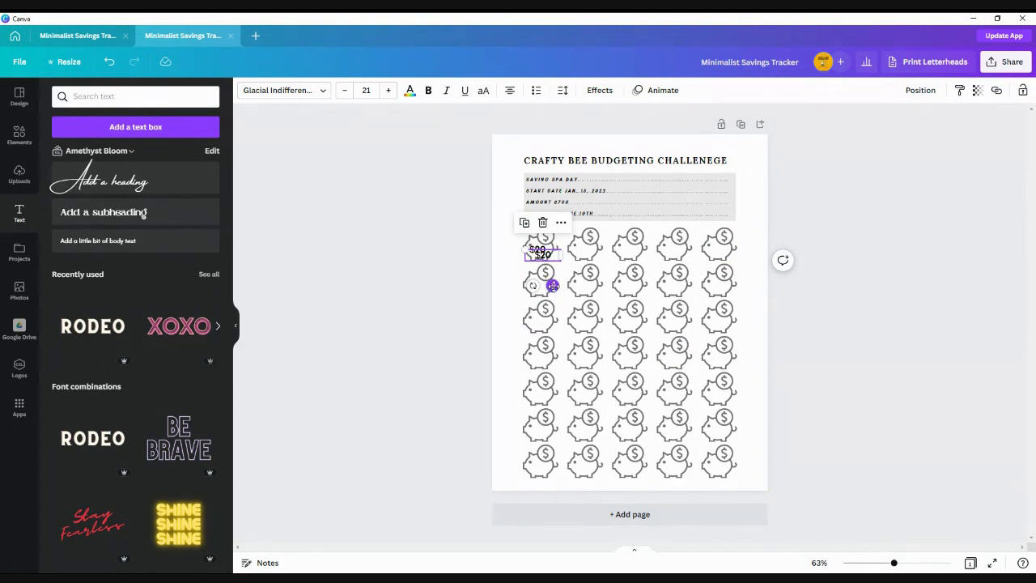
{"action": "left_click_drag", "start_coordinate": [553, 286], "coordinate": [592, 280]}
{"action": "left_click", "coordinate": [565, 217]}
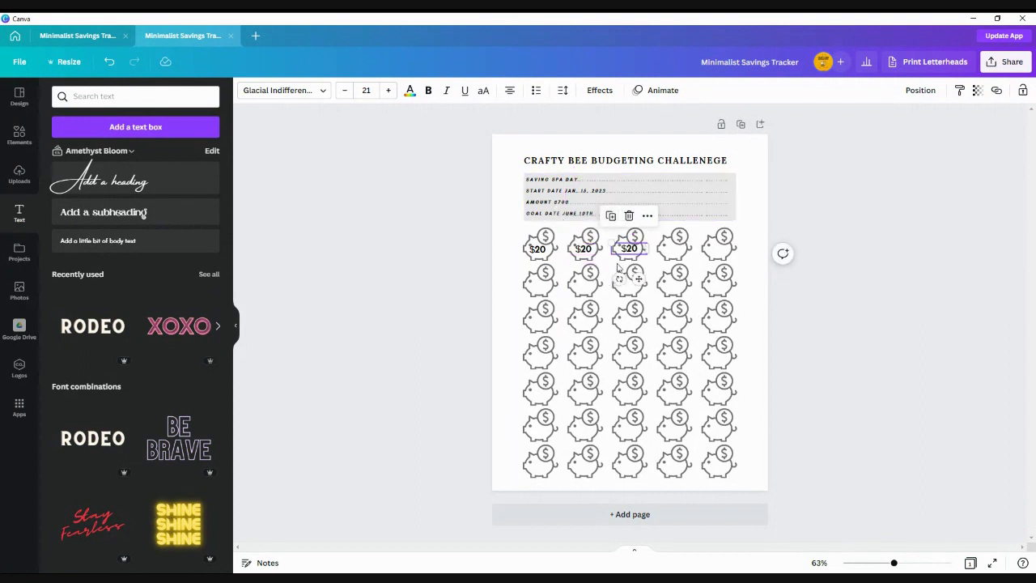
{"action": "left_click", "coordinate": [611, 216]}
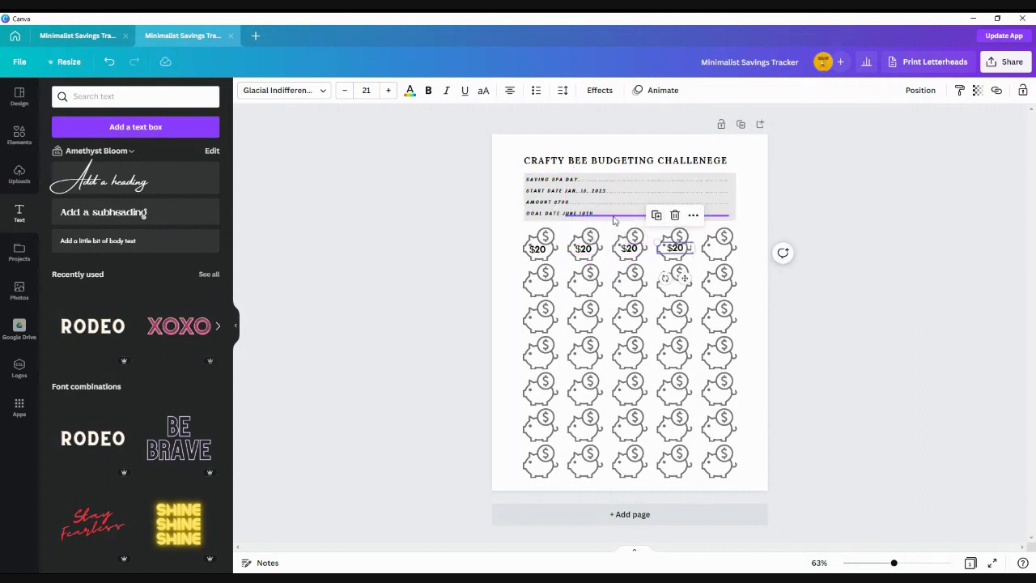
Lower the line beside "GOAL DATE" slightly and copy the "$20" text onto the fifth piggy bank of the first row.
{"action": "left_click", "coordinate": [613, 218]}
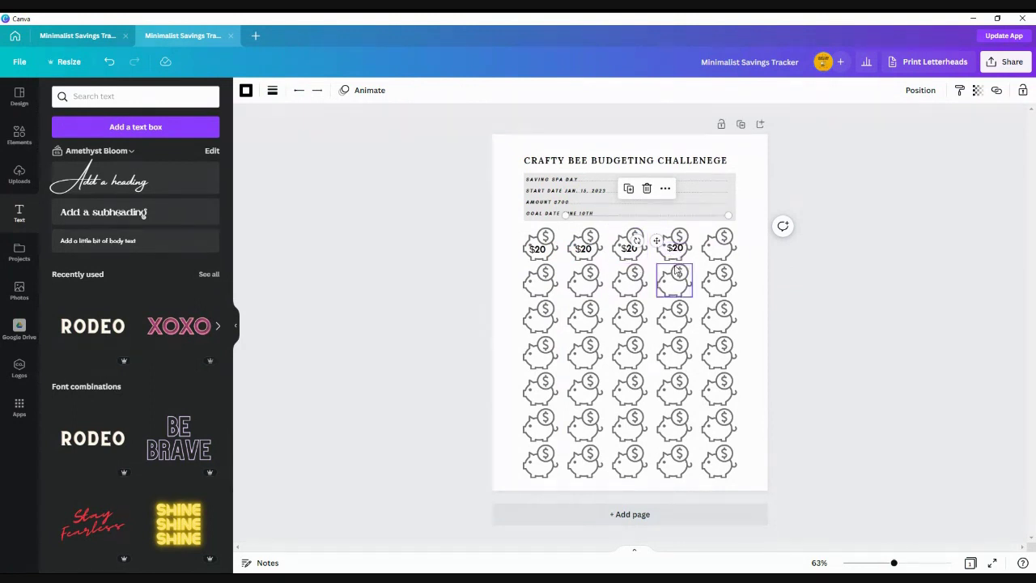
{"action": "mouse_move", "coordinate": [655, 241]}
{"action": "left_mouse_down"}
{"action": "mouse_move", "coordinate": [656, 261]}
{"action": "mouse_move", "coordinate": [657, 243]}
{"action": "left_mouse_up"}
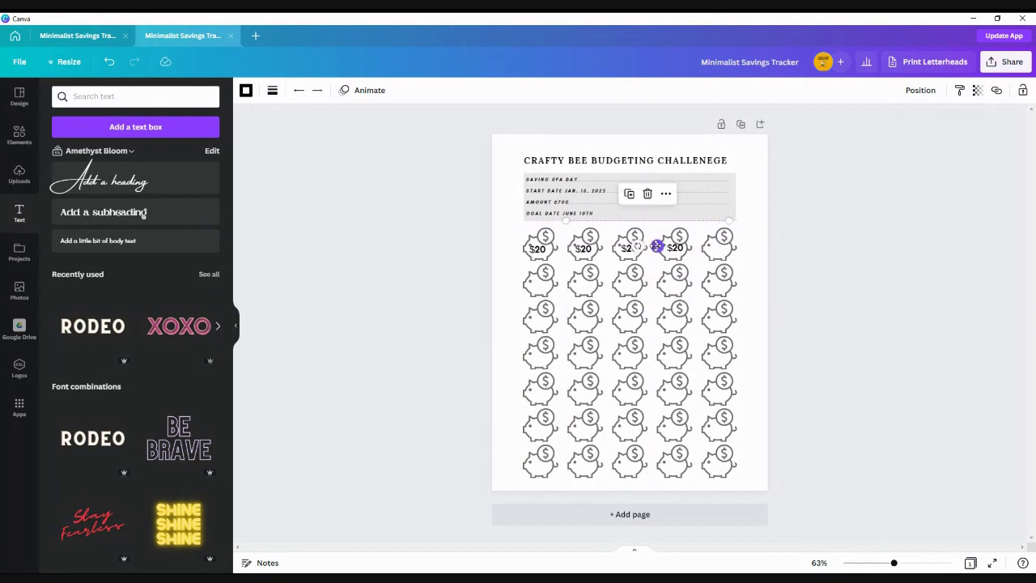
{"action": "left_click", "coordinate": [672, 253]}
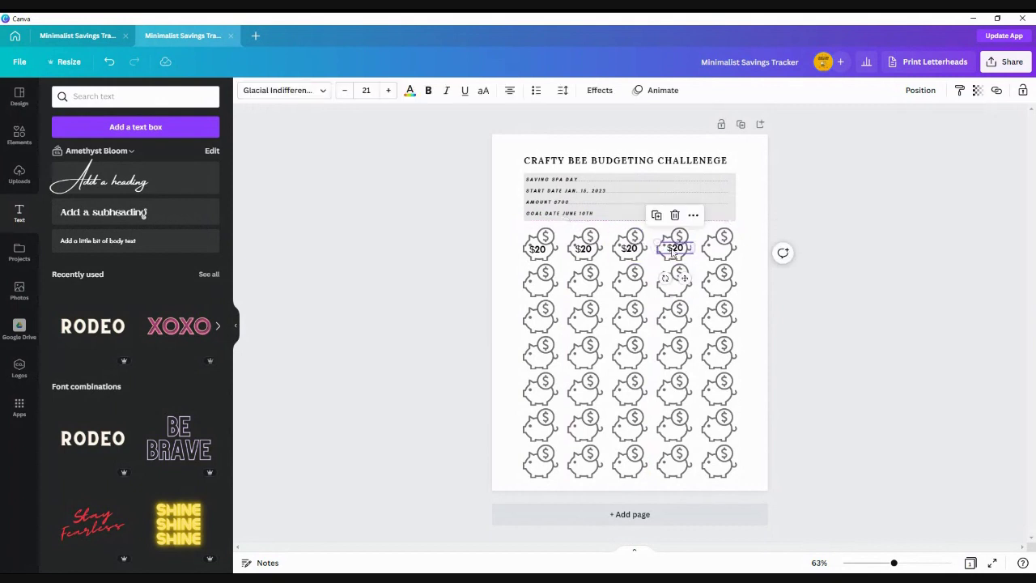
{"action": "left_click_drag", "start_coordinate": [687, 276], "coordinate": [725, 275]}
Duplicate the "$20" text onto the first two piggy banks of the second row.
{"action": "left_click", "coordinate": [546, 257]}
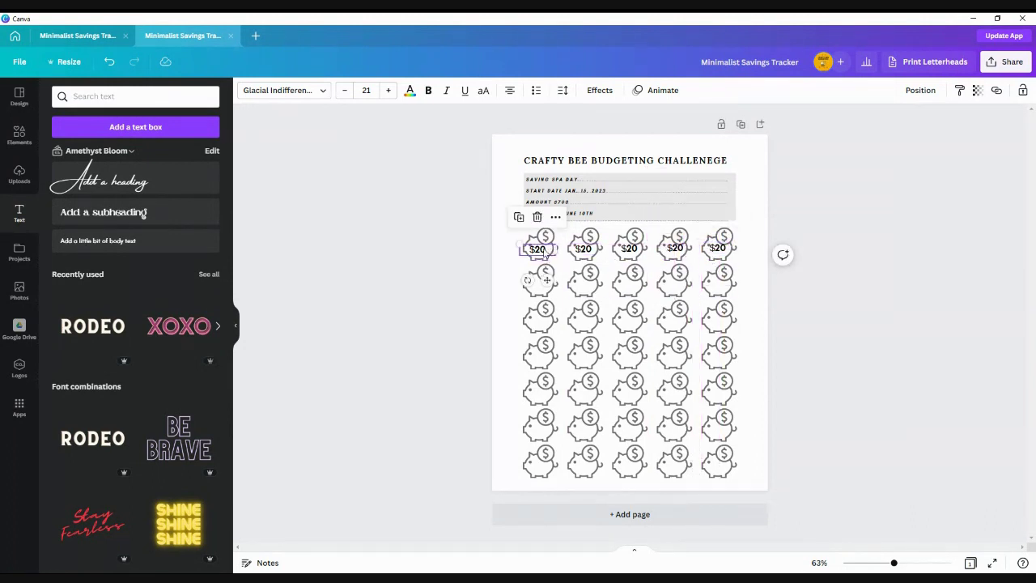
{"action": "left_click", "coordinate": [524, 221]}
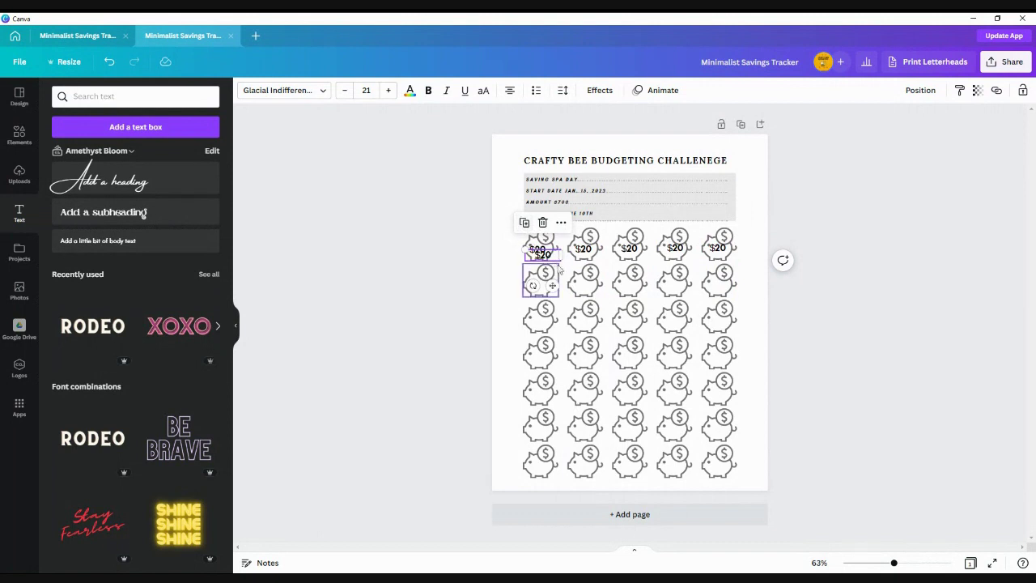
{"action": "left_click_drag", "start_coordinate": [553, 285], "coordinate": [593, 316]}
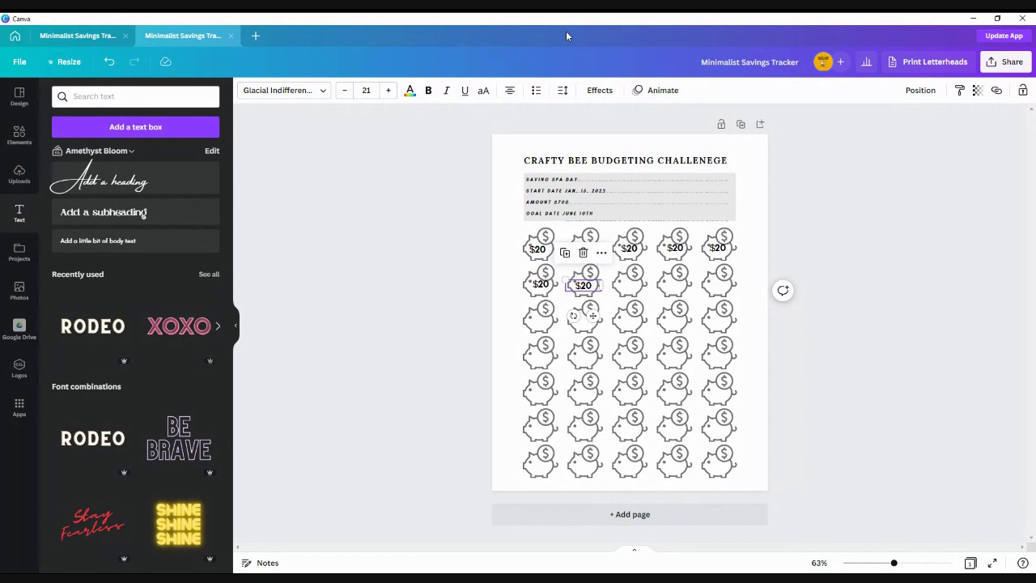
Remove the date after the "START DATE" label.
{"action": "left_click", "coordinate": [580, 219]}
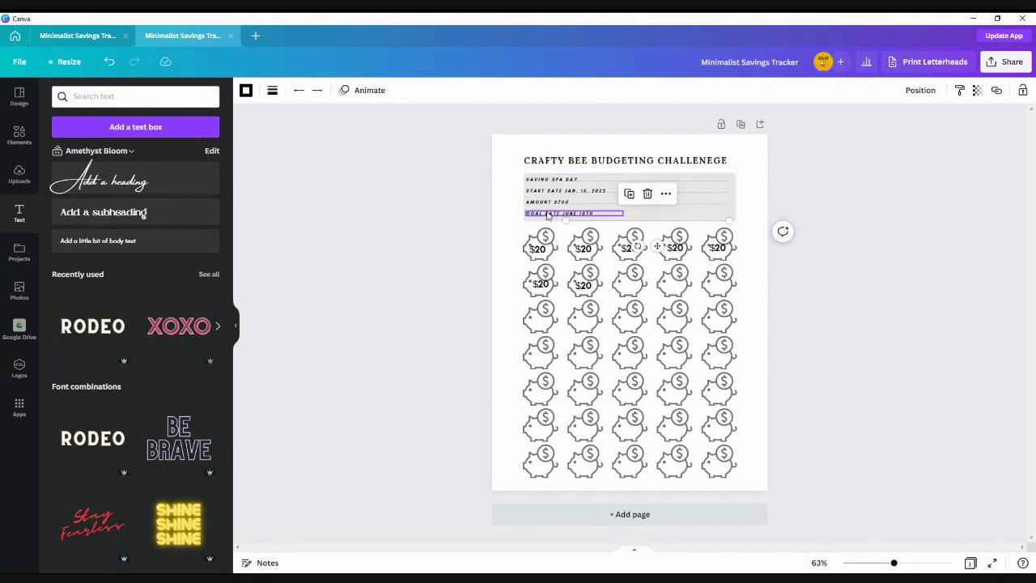
{"action": "left_click", "coordinate": [593, 192]}
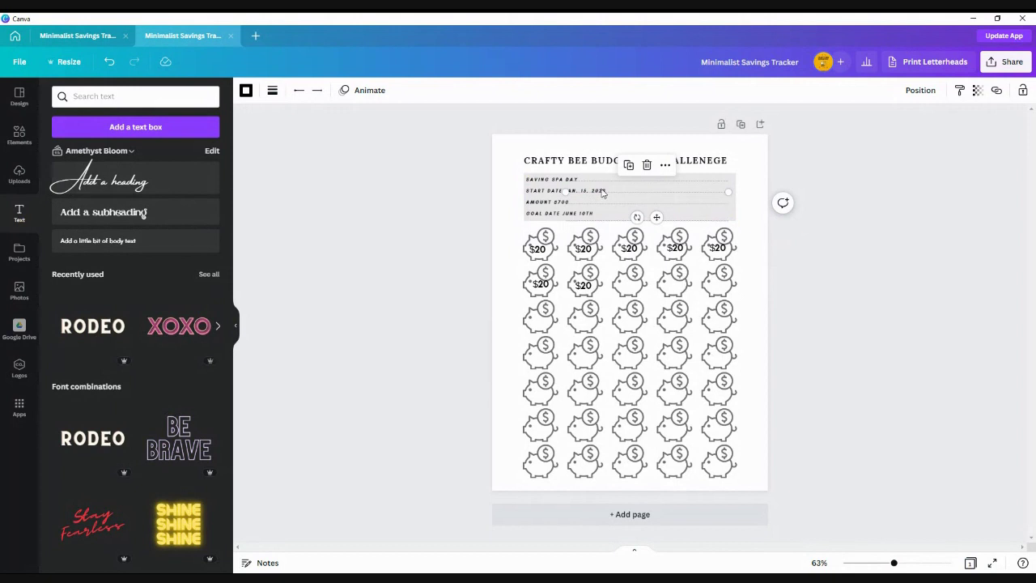
{"action": "double_click", "coordinate": [560, 193]}
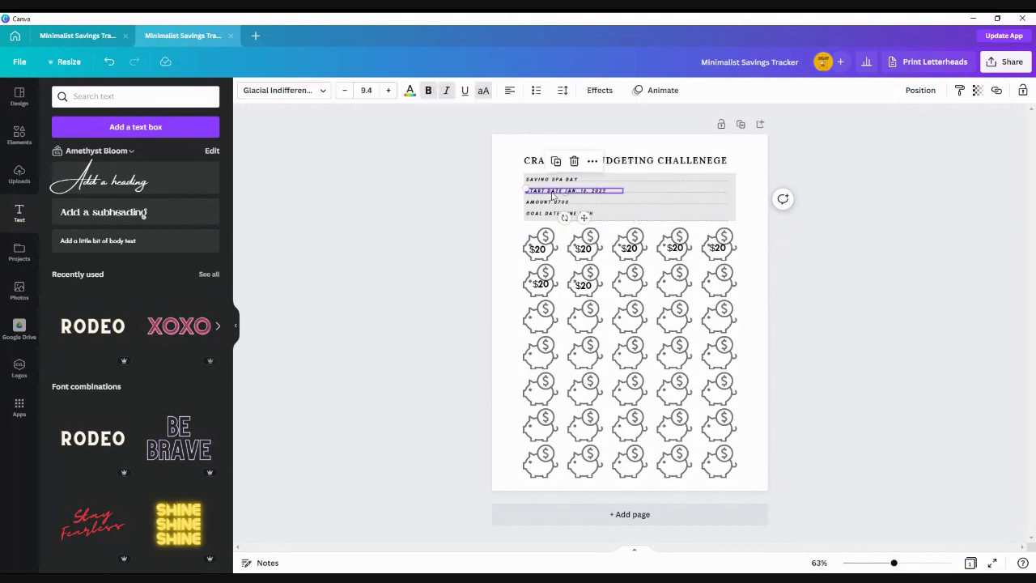
{"action": "left_click", "coordinate": [611, 192]}
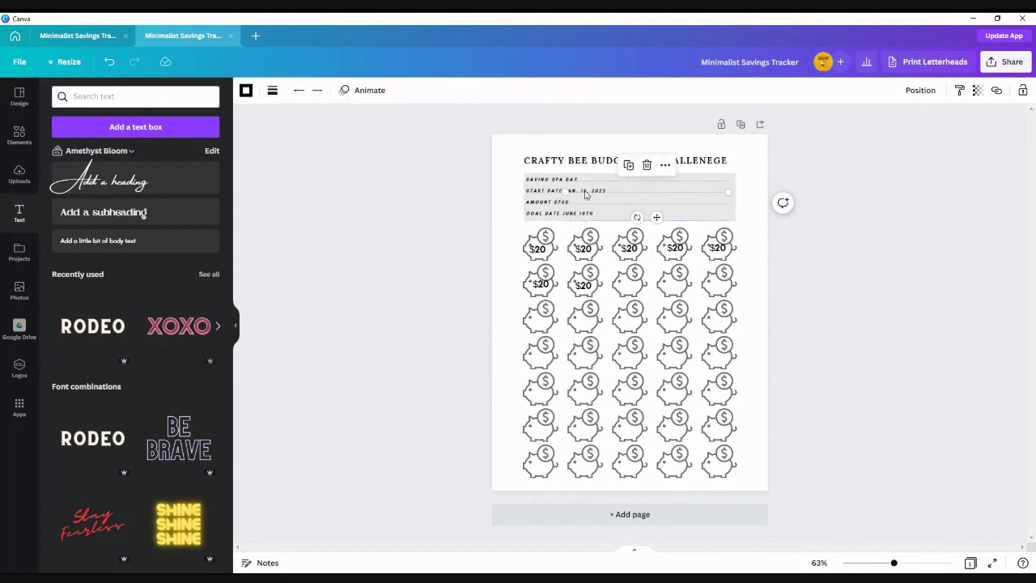
{"action": "double_click", "coordinate": [559, 193]}
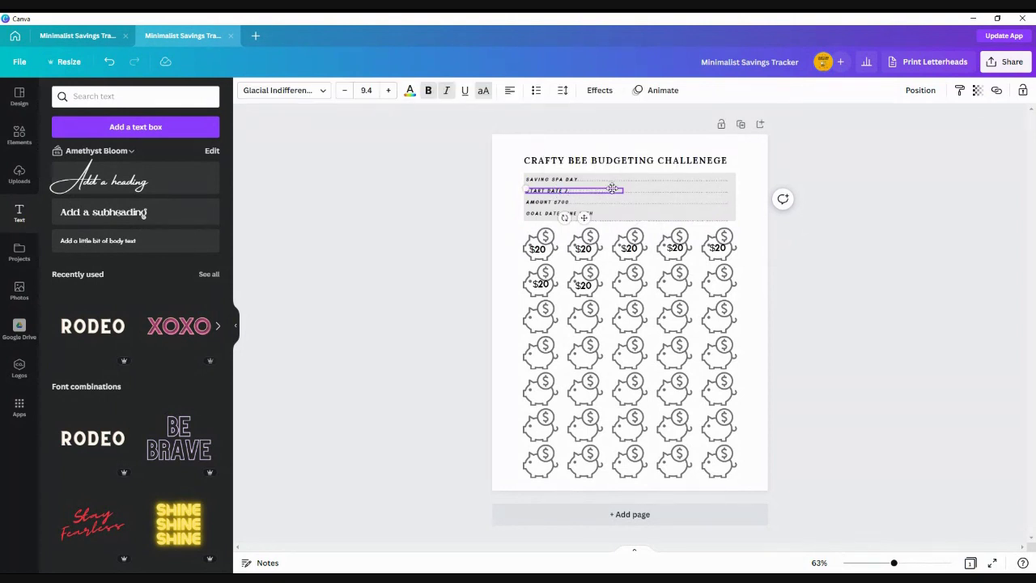
{"action": "left_click", "coordinate": [593, 214]}
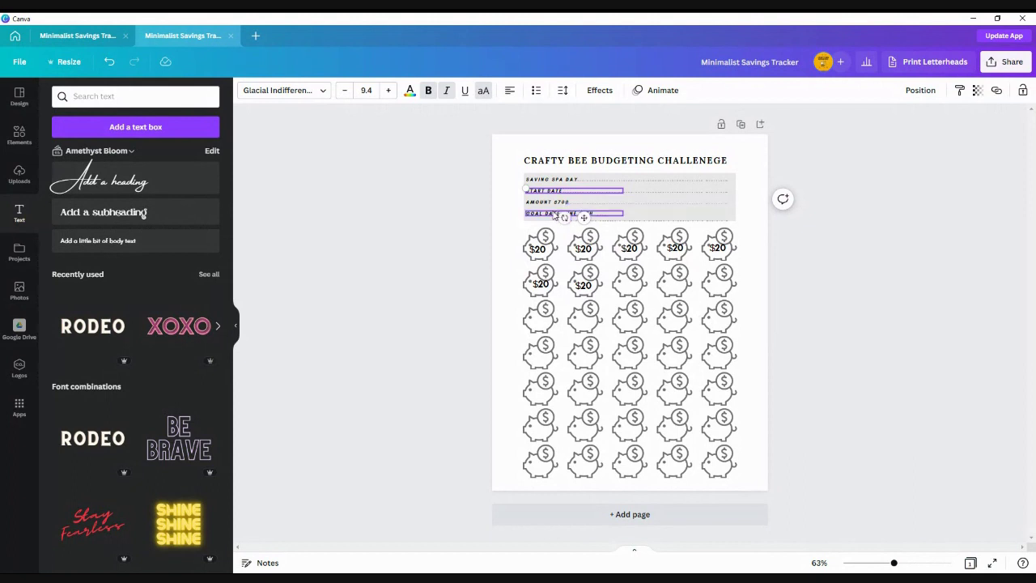
{"action": "left_click", "coordinate": [599, 217]}
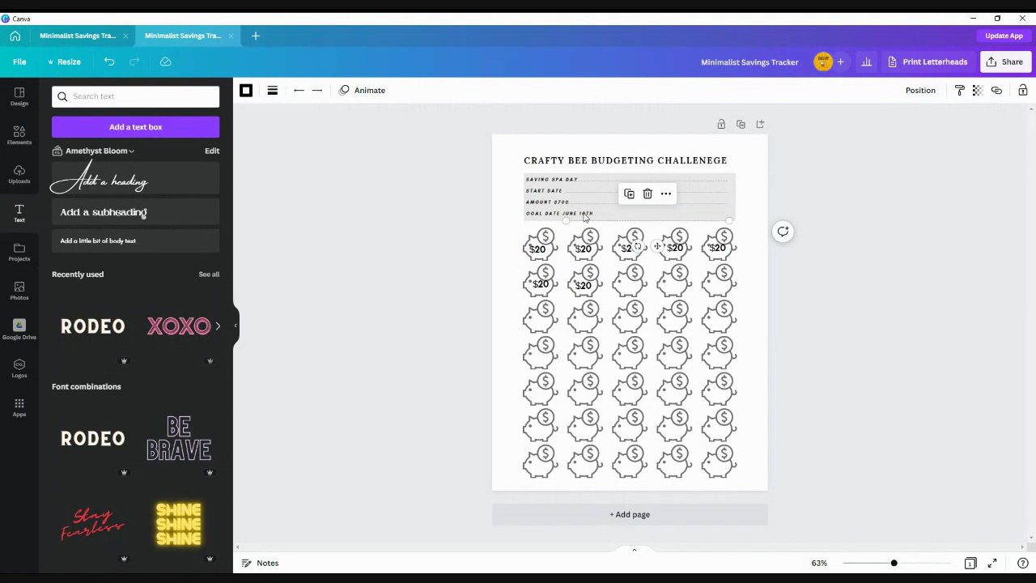
{"action": "left_click", "coordinate": [585, 215]}
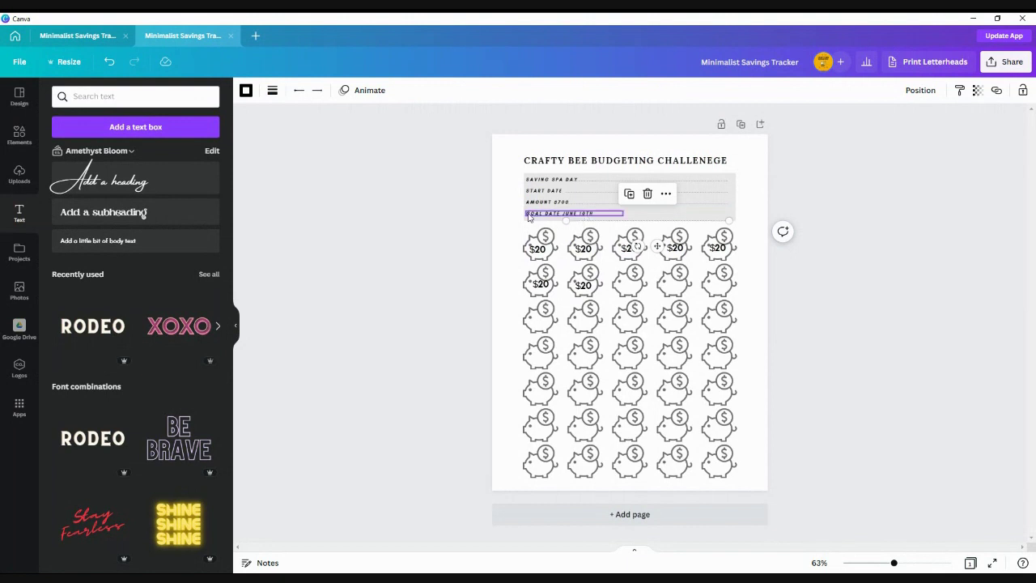
{"action": "left_click", "coordinate": [595, 216]}
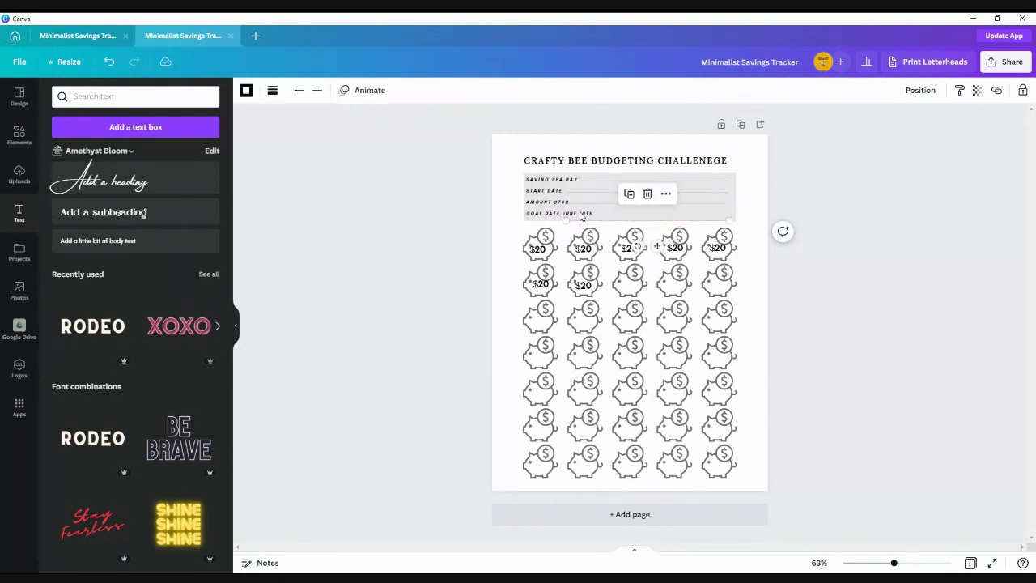
{"action": "left_click", "coordinate": [584, 215]}
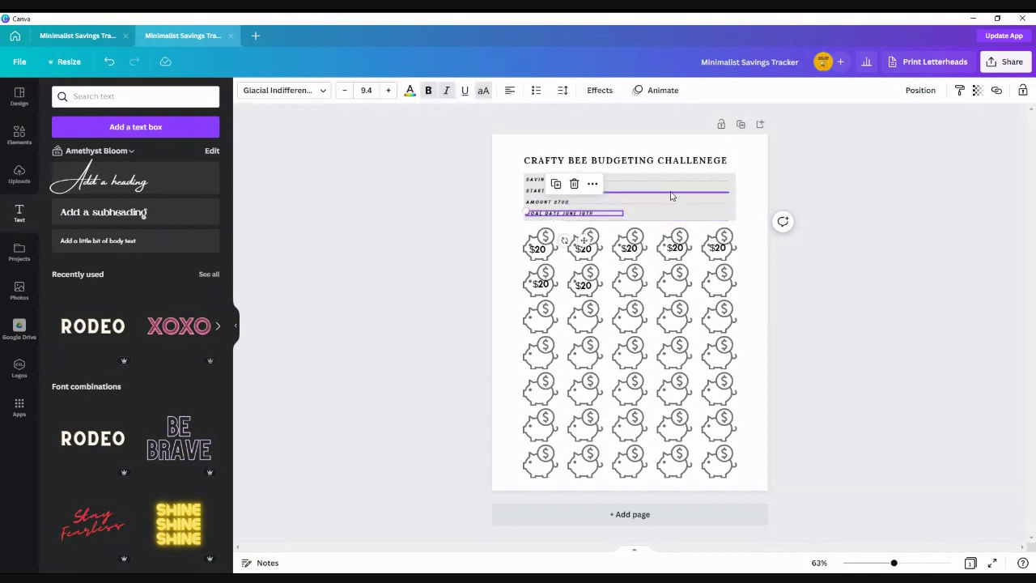
{"action": "left_click", "coordinate": [612, 217]}
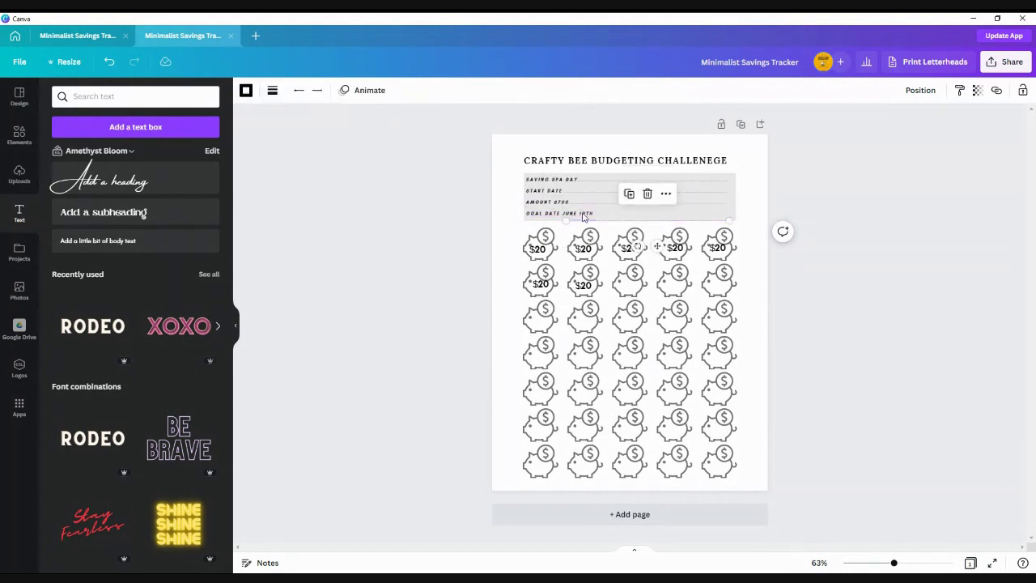
{"action": "left_click", "coordinate": [584, 215]}
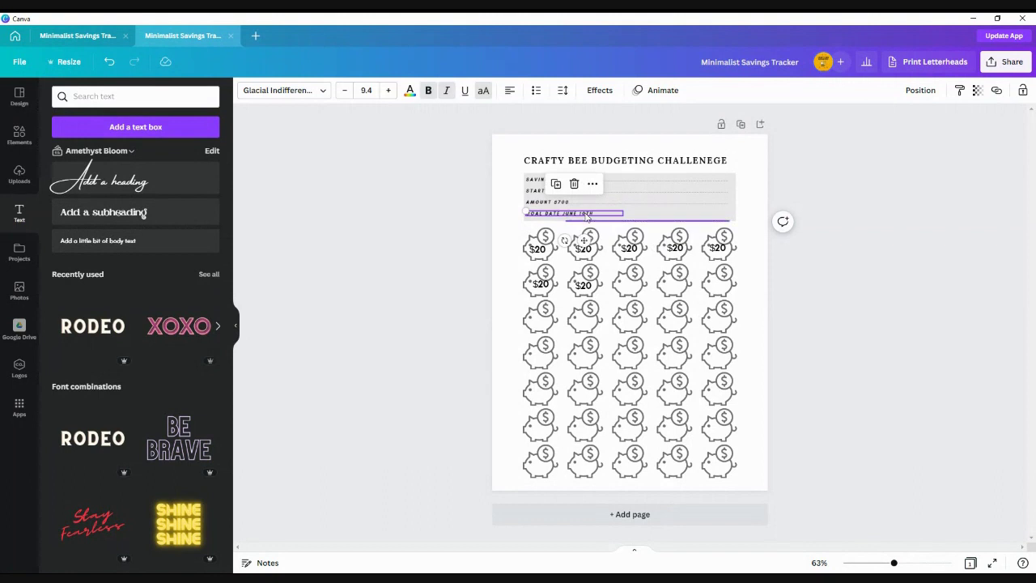
{"action": "key", "text": "Right"}
{"action": "key", "text": "Right"}
{"action": "key", "text": "Right"}
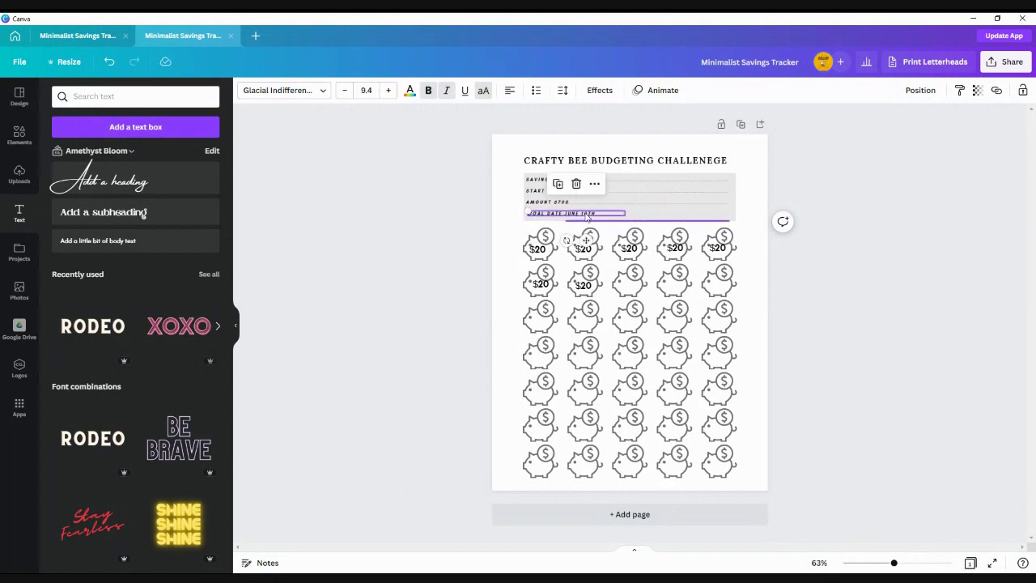
{"action": "key", "text": "Right"}
{"action": "key", "text": "Right"}
{"action": "key", "text": "Right"}
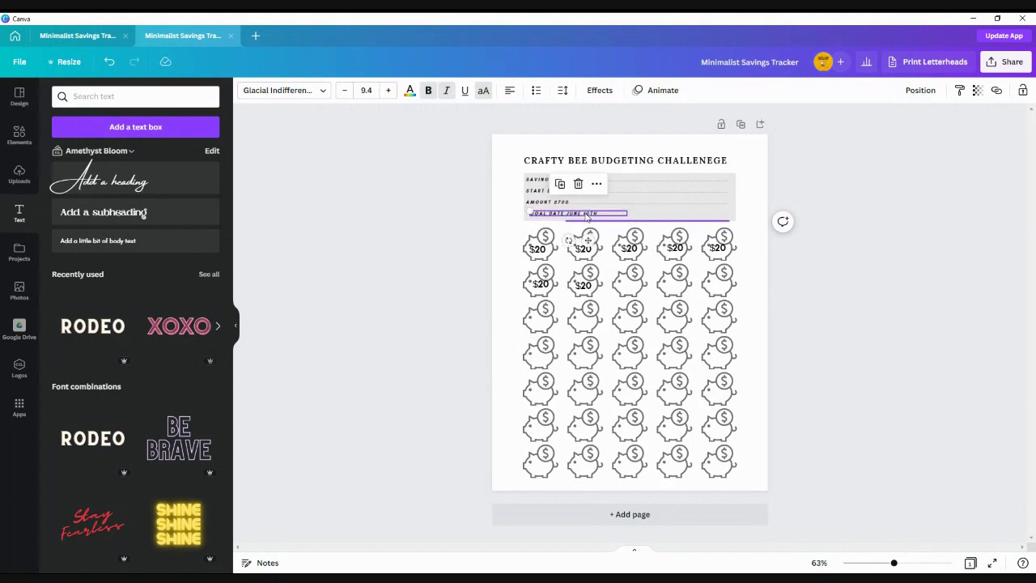
{"action": "key", "text": "Left"}
{"action": "key", "text": "Left"}
{"action": "key", "text": "Left"}
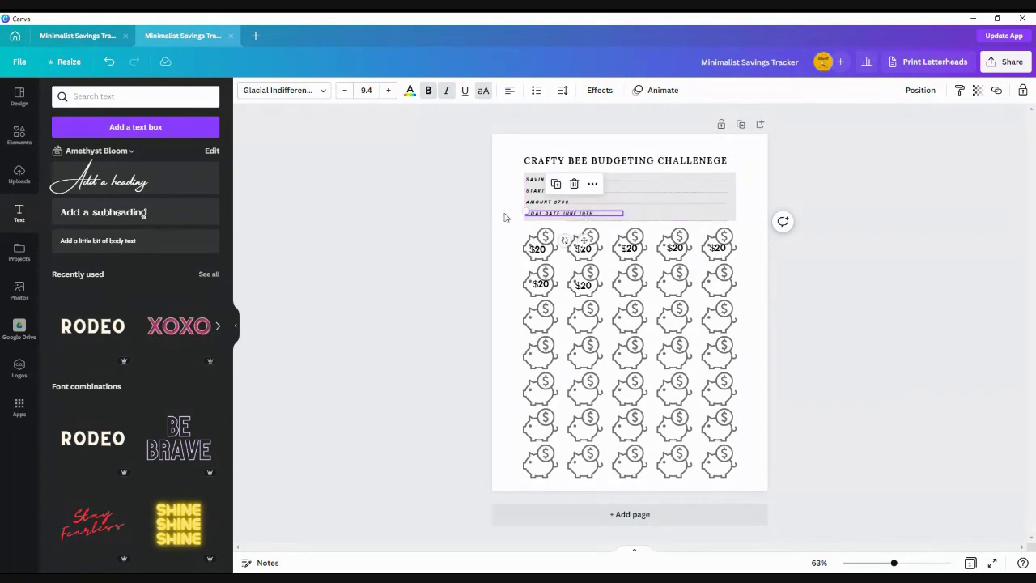
Remove the date after the "GOAL DATE" label.
{"action": "left_click", "coordinate": [567, 217]}
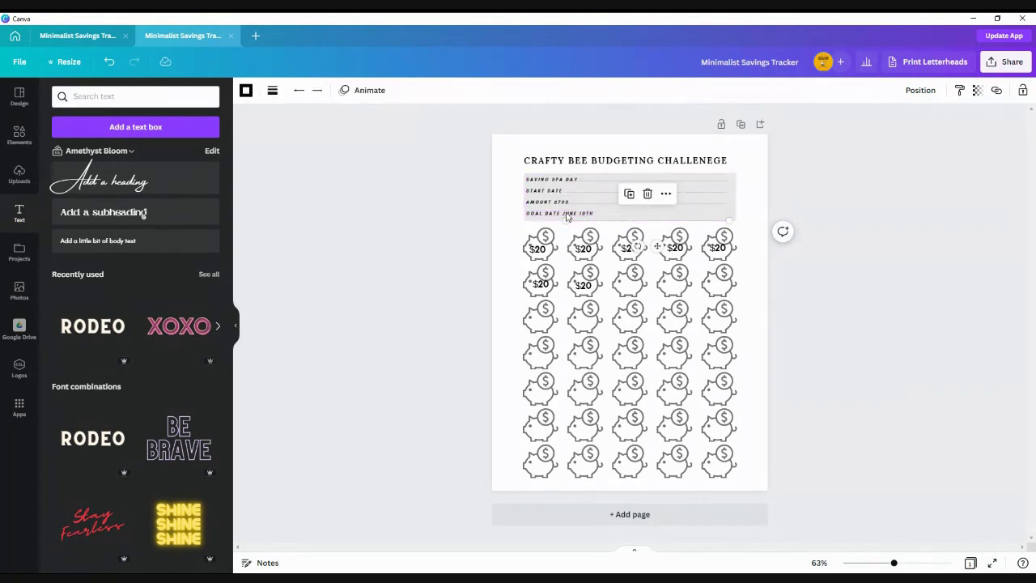
{"action": "left_click", "coordinate": [567, 216]}
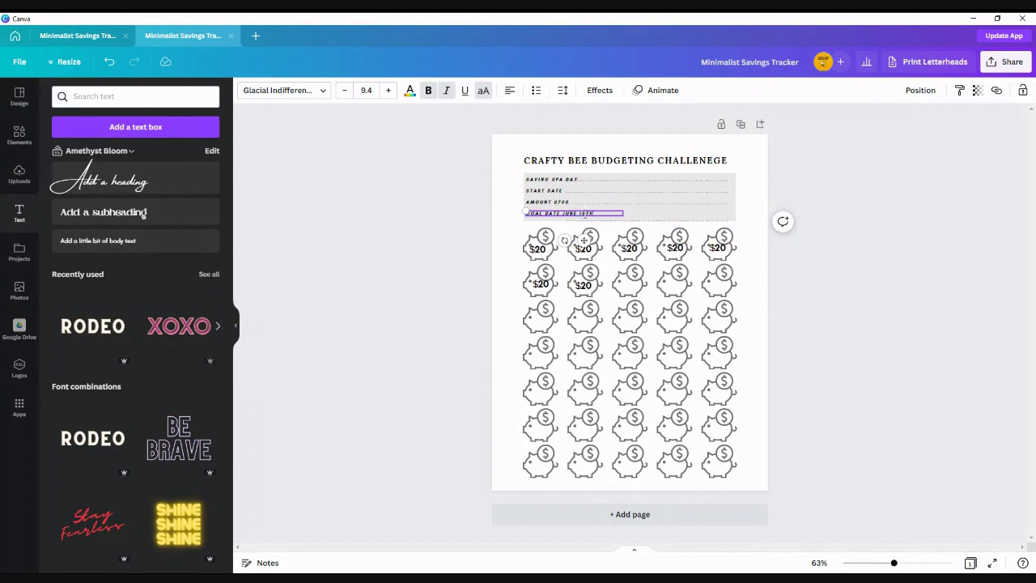
{"action": "key", "text": "BackSpace"}
{"action": "key", "text": "BackSpace"}
{"action": "key", "text": "BackSpace"}
{"action": "key", "text": "BackSpace"}
{"action": "key", "text": "BackSpace"}
{"action": "key", "text": "BackSpace"}
{"action": "key", "text": "BackSpace"}
Enlarge the gray rectangle behind the savings details slightly at its lower-right corner.
{"action": "left_click", "coordinate": [526, 179]}
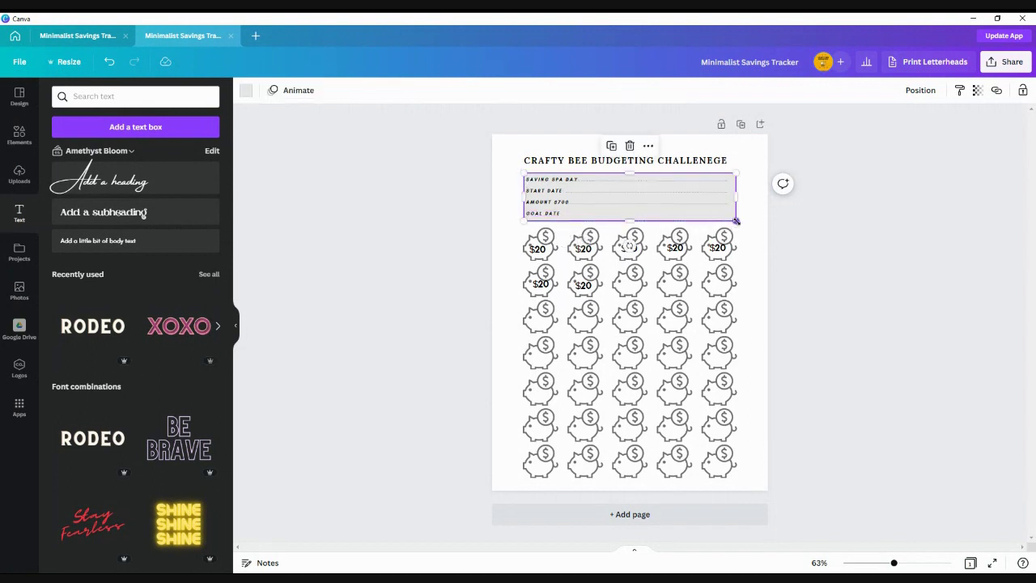
{"action": "left_click_drag", "start_coordinate": [735, 220], "coordinate": [740, 224]}
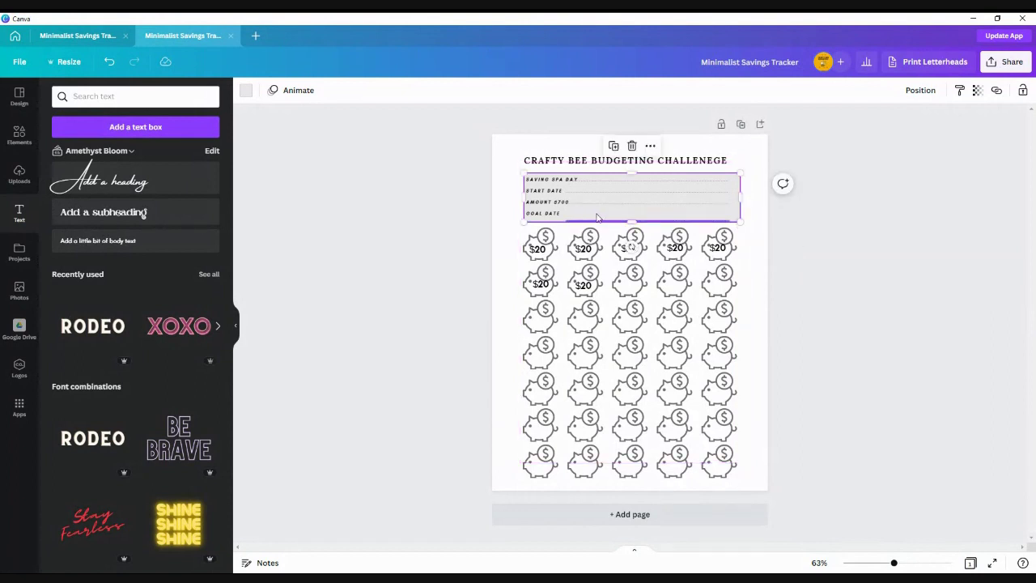
{"action": "left_click", "coordinate": [518, 235]}
{"action": "left_click", "coordinate": [507, 240]}
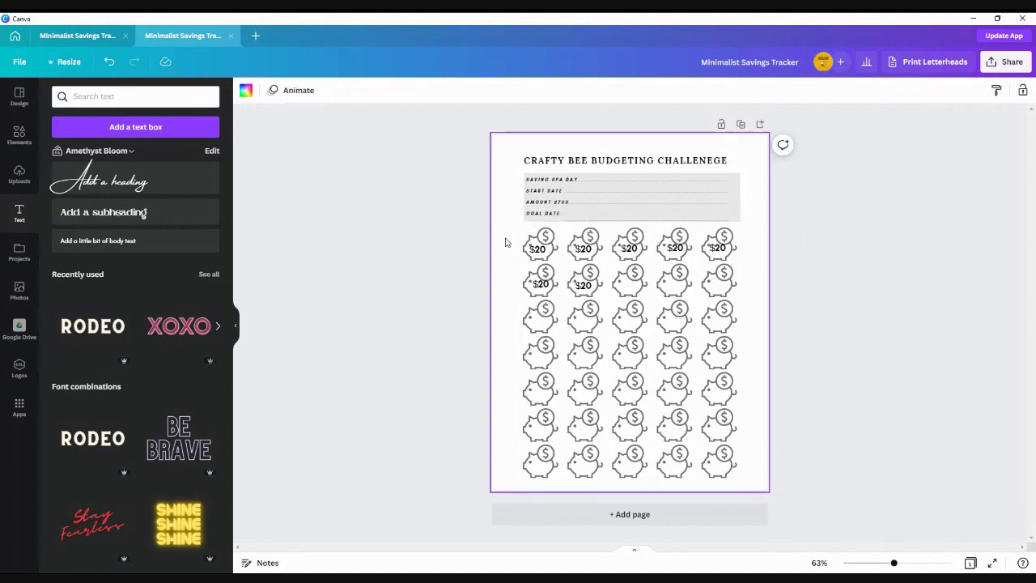
Group all the piggy banks with their "$20" texts and move the group slightly lower on the page.
{"action": "left_click_drag", "start_coordinate": [521, 237], "coordinate": [750, 487]}
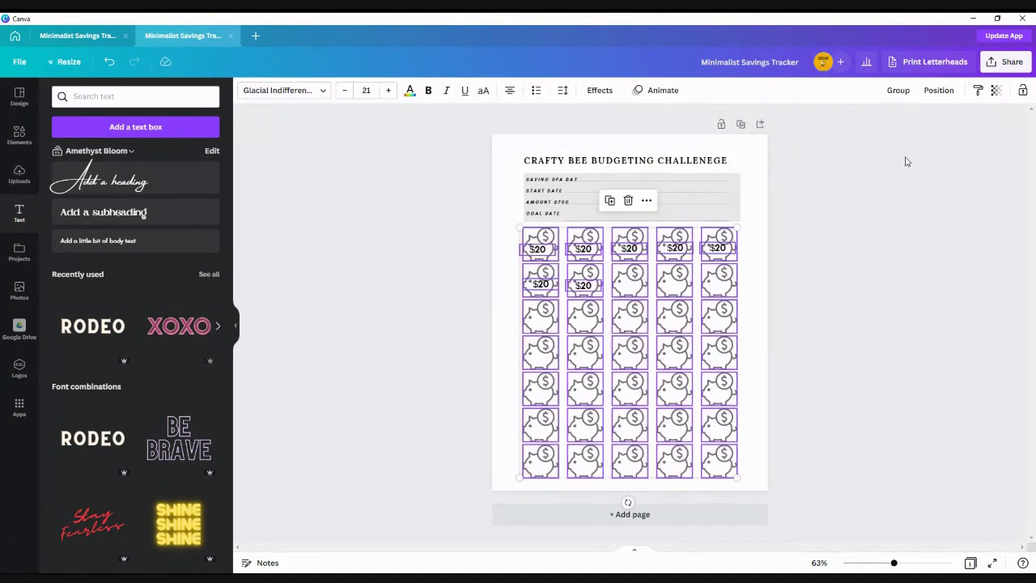
{"action": "left_click", "coordinate": [902, 92]}
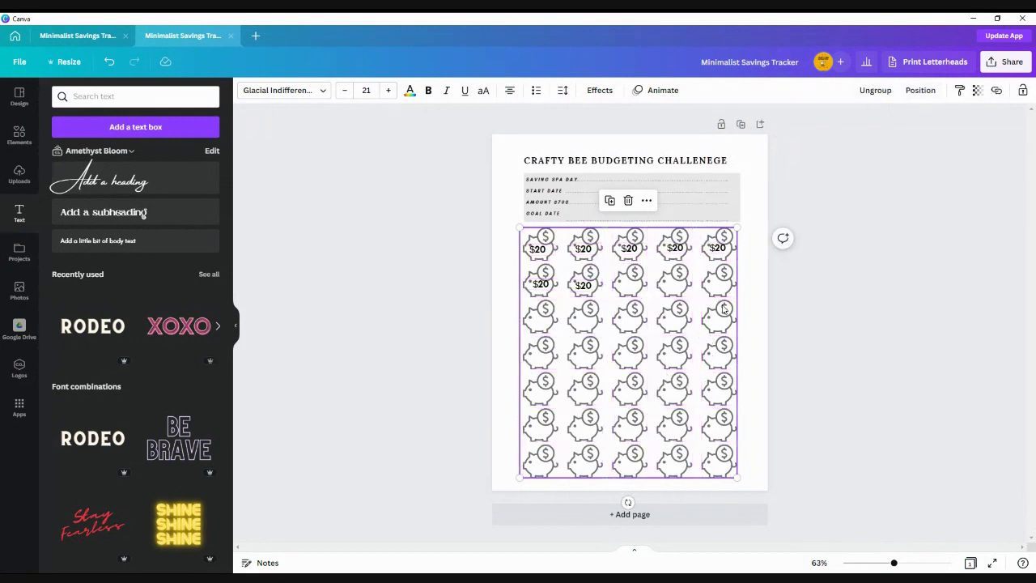
{"action": "left_click_drag", "start_coordinate": [649, 302], "coordinate": [645, 313]}
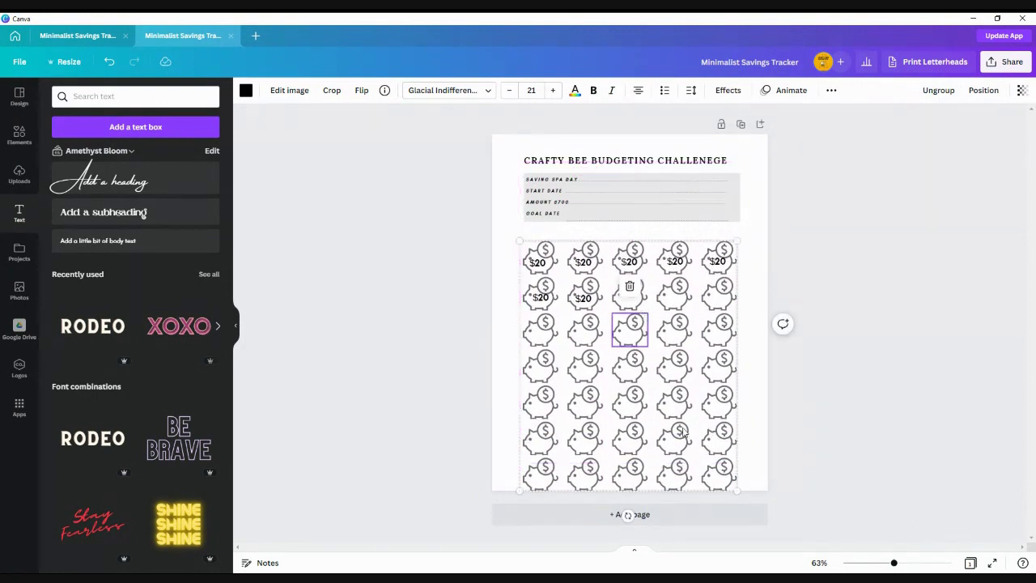
{"action": "left_click_drag", "start_coordinate": [672, 438], "coordinate": [671, 430]}
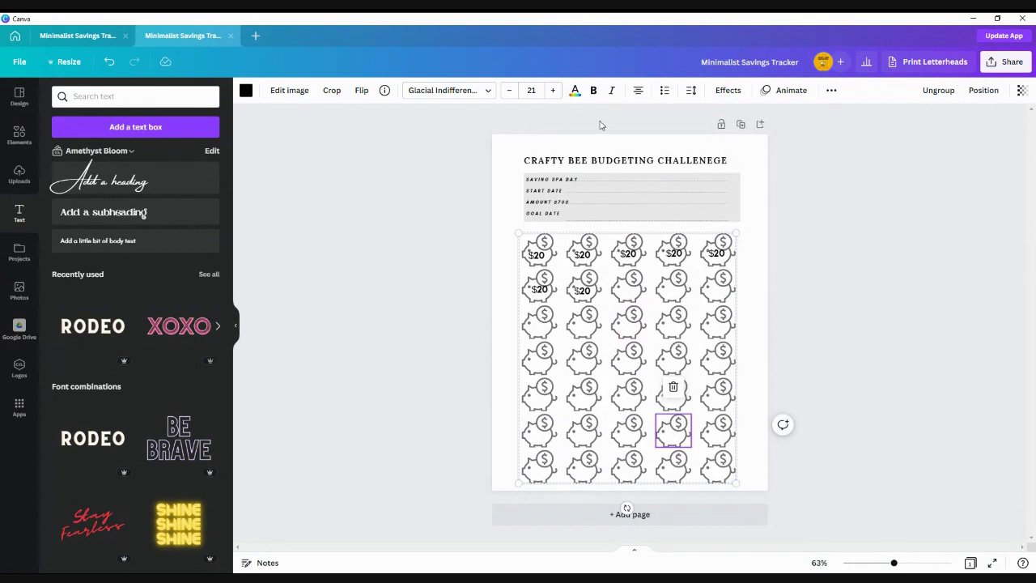
Raise the "CRAFTY BEE BUDGETING CHALLENEGE" title slightly and enlarge the "SAVING SPA DAY" text to size 9.6.
{"action": "left_click_drag", "start_coordinate": [609, 162], "coordinate": [606, 156]}
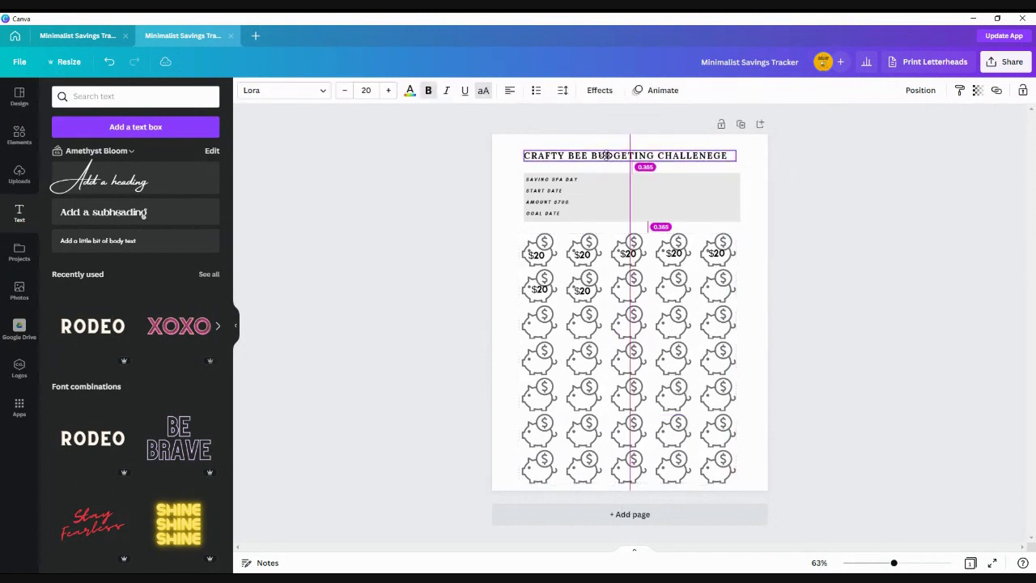
{"action": "left_click", "coordinate": [540, 191]}
{"action": "left_click", "coordinate": [536, 180]}
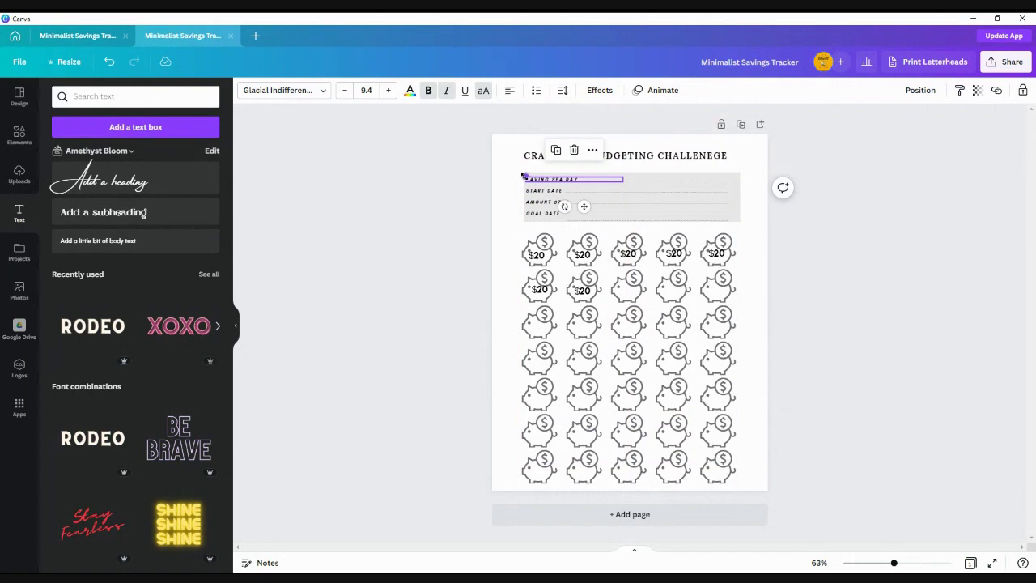
{"action": "left_click_drag", "start_coordinate": [522, 174], "coordinate": [519, 169]}
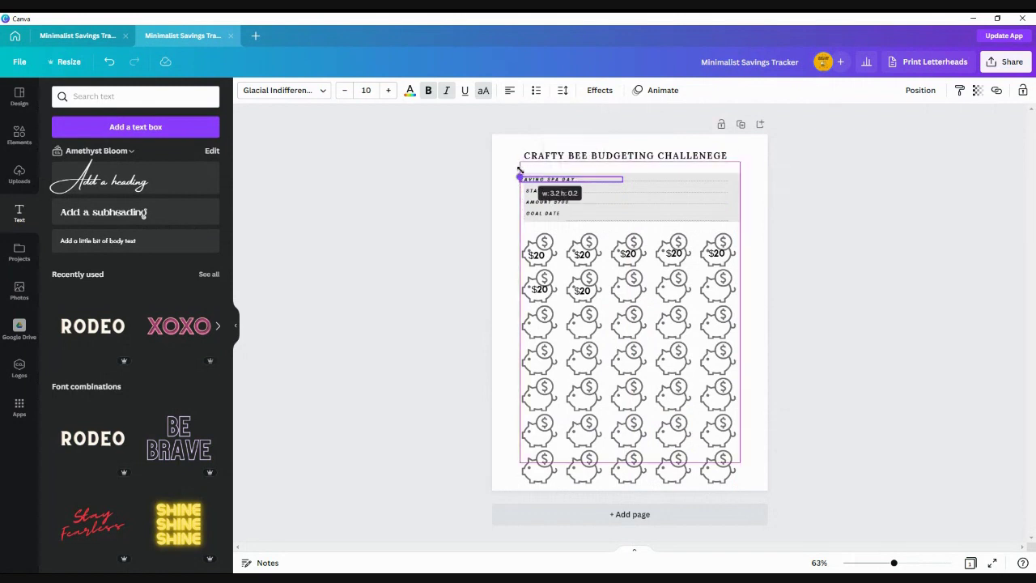
{"action": "left_click_drag", "start_coordinate": [519, 171], "coordinate": [519, 170]}
Extend the gray rectangle outward on all four sides so it frames the savings details with wider margins.
{"action": "left_click", "coordinate": [733, 219]}
{"action": "left_click_drag", "start_coordinate": [739, 223], "coordinate": [753, 237]}
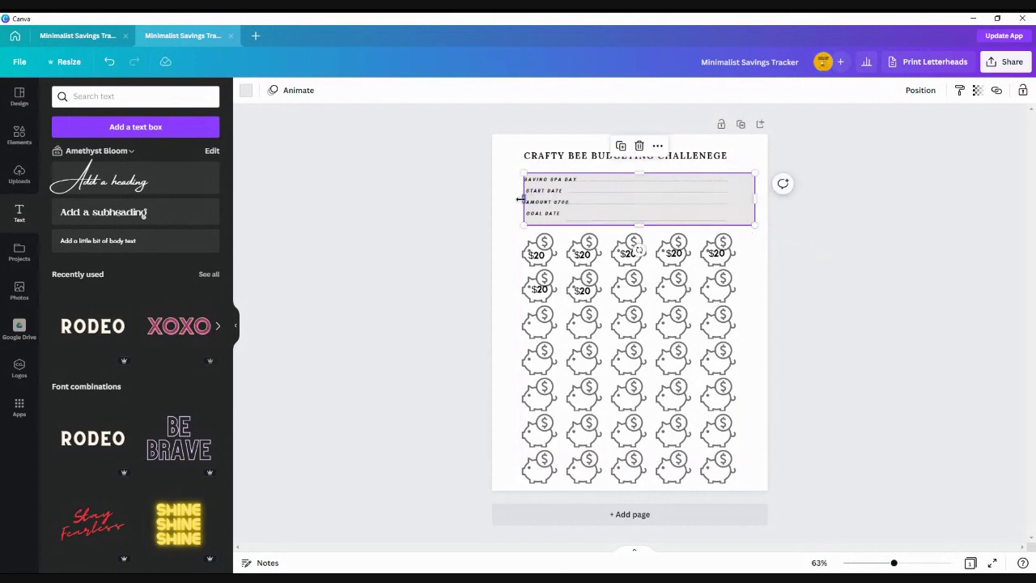
{"action": "left_click_drag", "start_coordinate": [520, 199], "coordinate": [507, 199]}
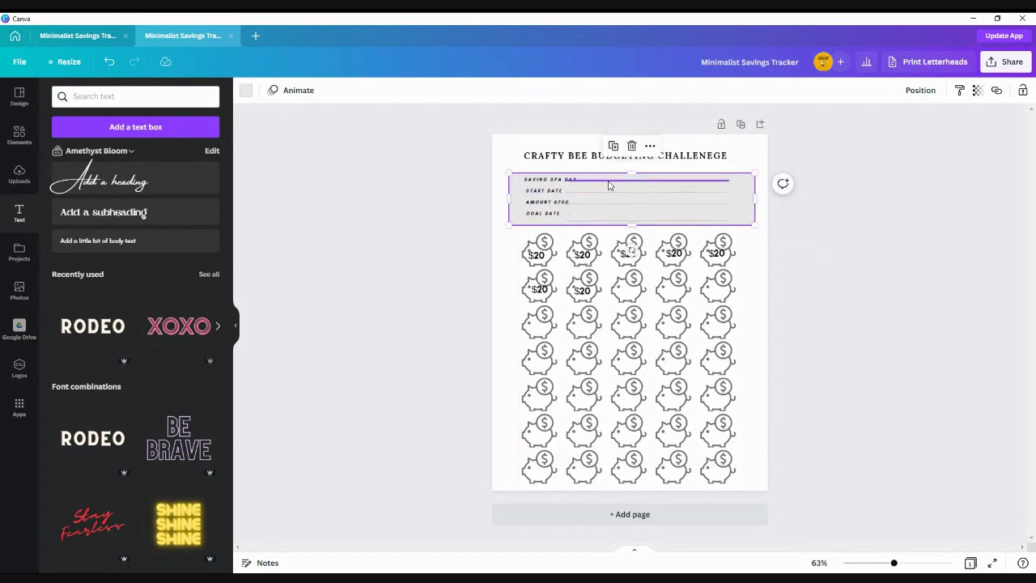
{"action": "left_click_drag", "start_coordinate": [632, 171], "coordinate": [632, 166]}
Set the "SAVING SPA DAY" text size to 11.6 and shift the text slightly up and to the left.
{"action": "left_click", "coordinate": [567, 179]}
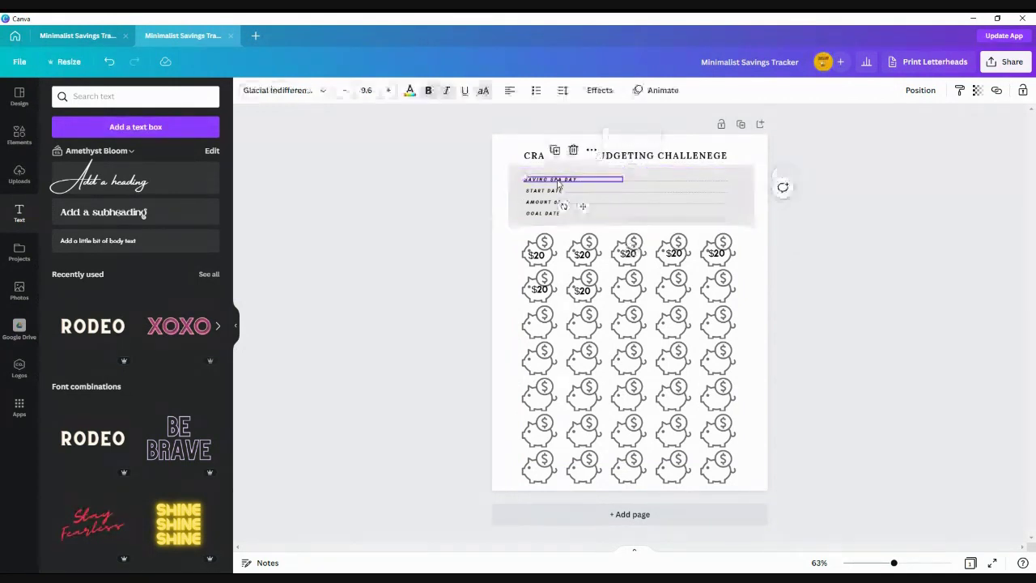
{"action": "left_click", "coordinate": [390, 91]}
{"action": "left_click", "coordinate": [390, 91]}
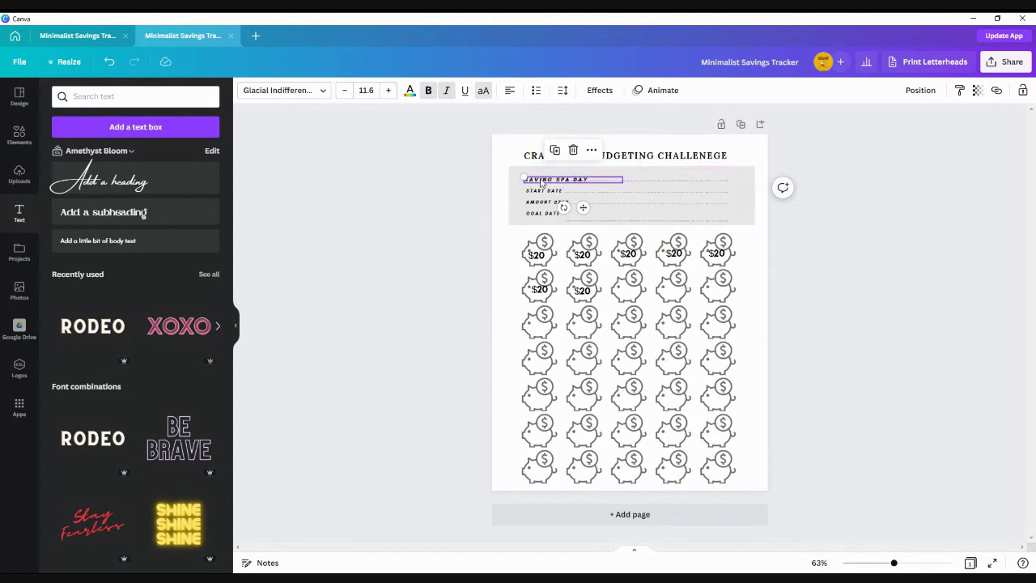
{"action": "left_click_drag", "start_coordinate": [583, 208], "coordinate": [579, 204]}
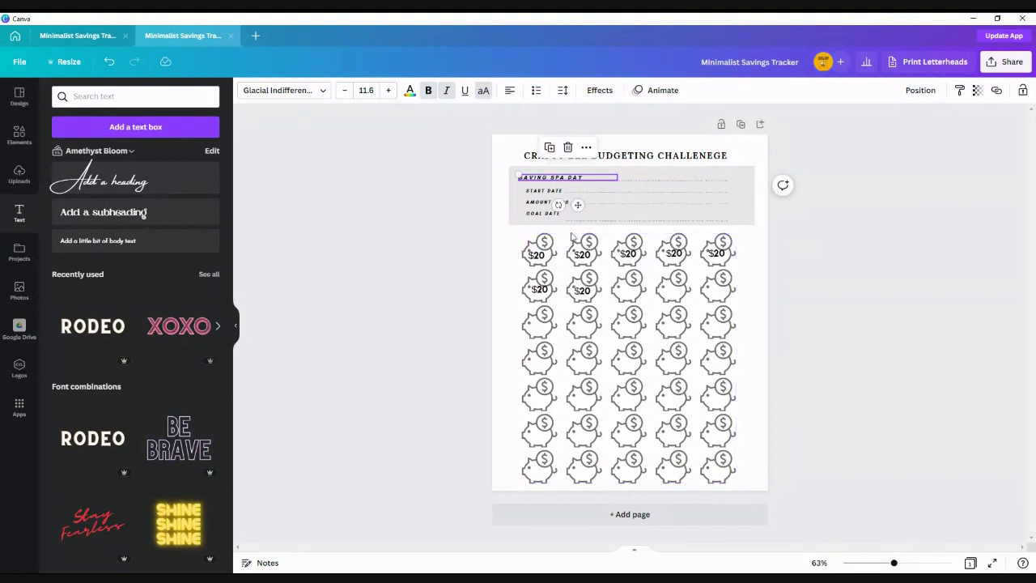
Increase the "START DATE" text size to 11.4.
{"action": "left_click", "coordinate": [541, 193]}
{"action": "left_click", "coordinate": [540, 193]}
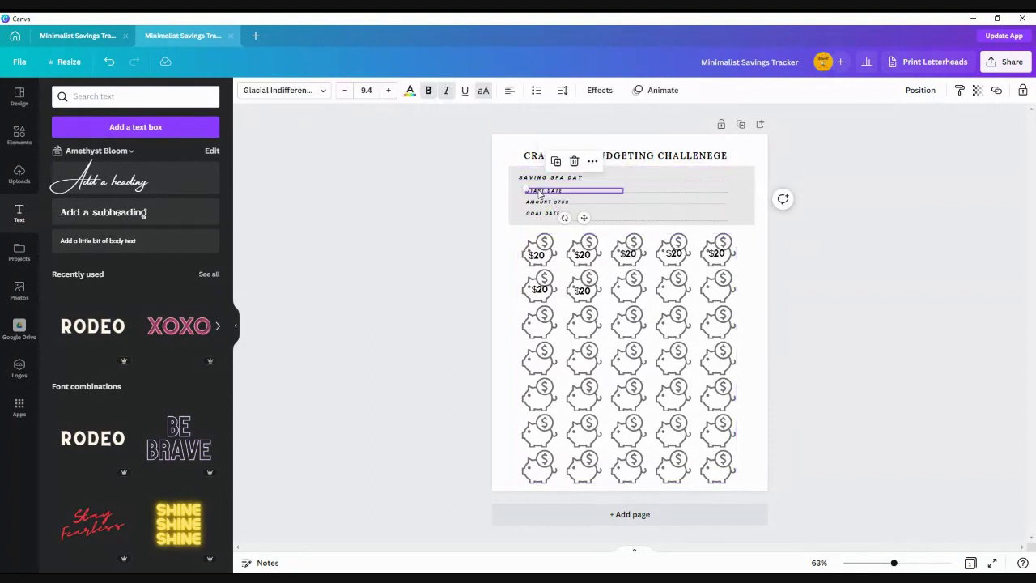
{"action": "left_click", "coordinate": [534, 177]}
{"action": "left_click", "coordinate": [533, 192]}
{"action": "left_click", "coordinate": [389, 94]}
{"action": "left_click", "coordinate": [389, 94]}
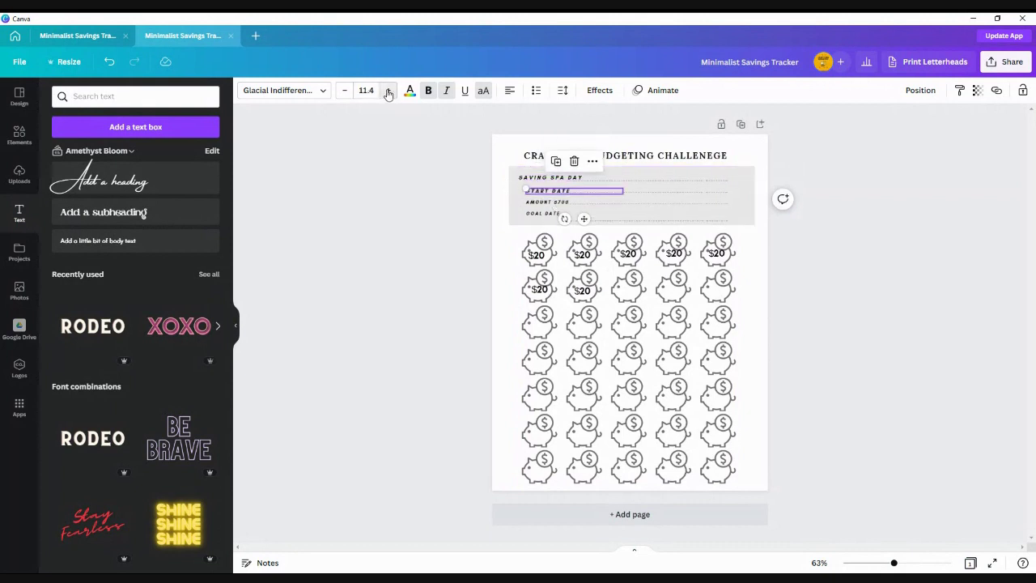
Match the "START DATE" text to the "SAVING SPA DAY" size of 11.6 and left-align it beneath that line.
{"action": "left_click", "coordinate": [543, 179]}
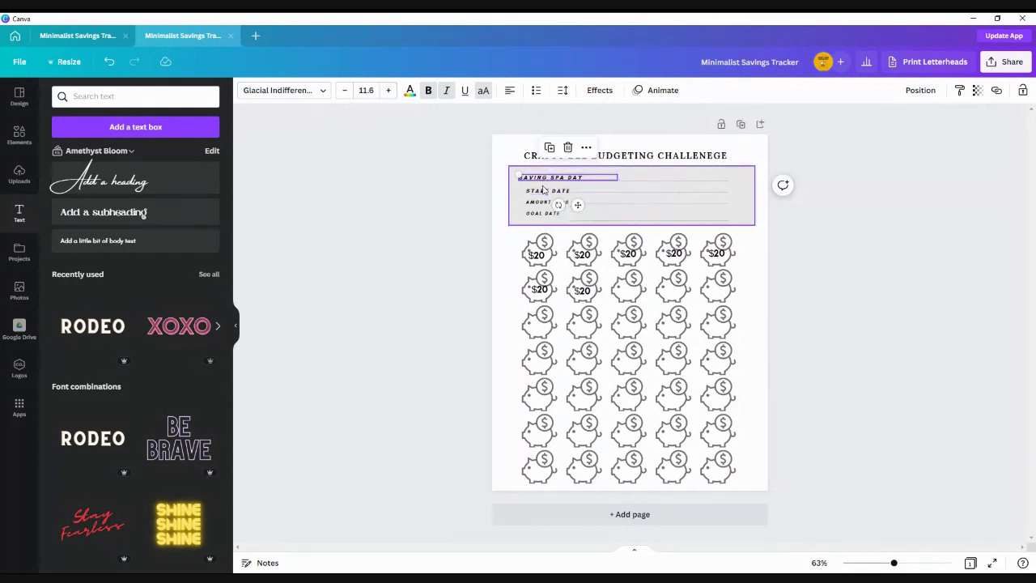
{"action": "left_click", "coordinate": [544, 192]}
{"action": "left_click", "coordinate": [544, 193]}
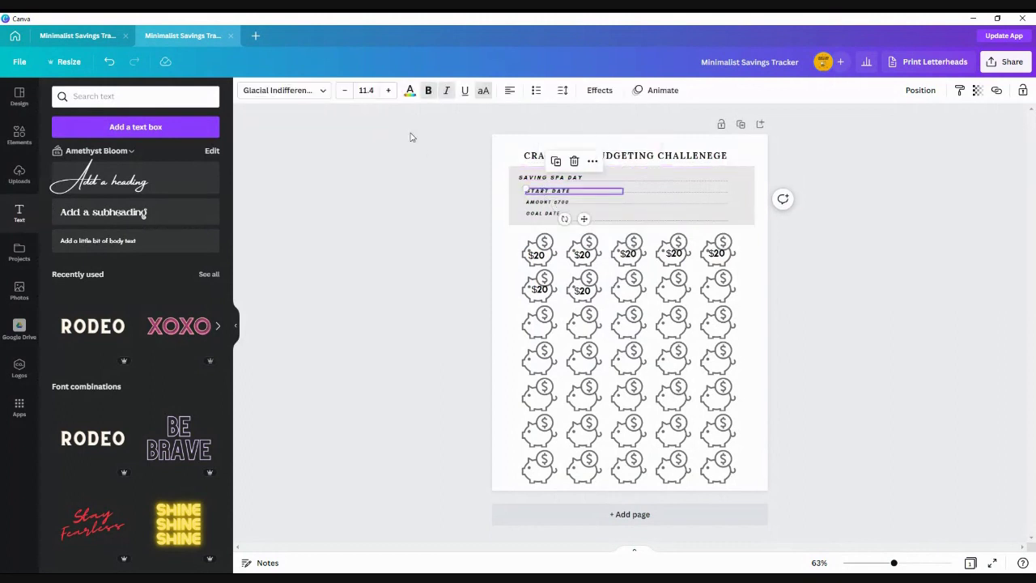
{"action": "left_click", "coordinate": [375, 90]}
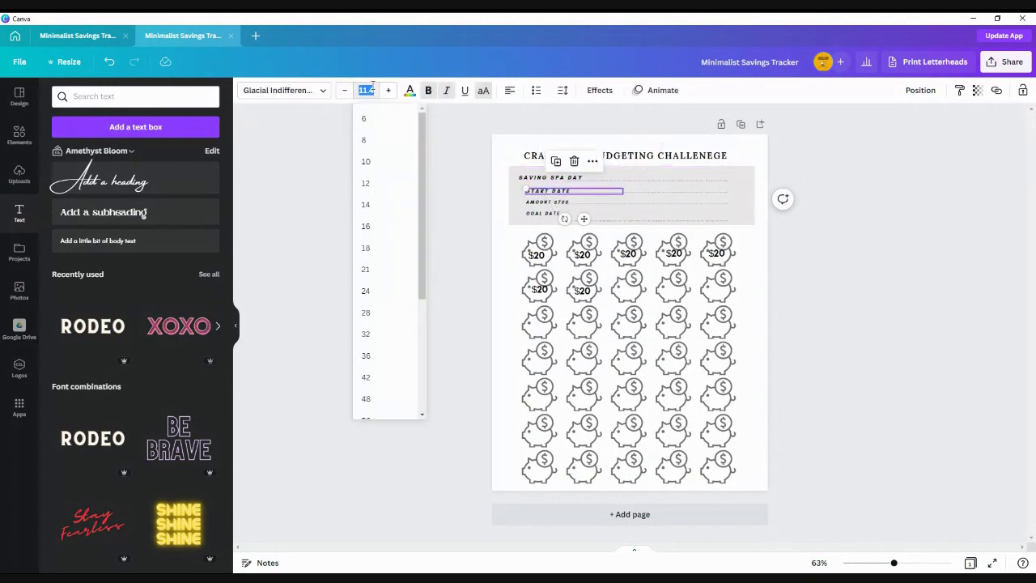
{"action": "left_click", "coordinate": [389, 91]}
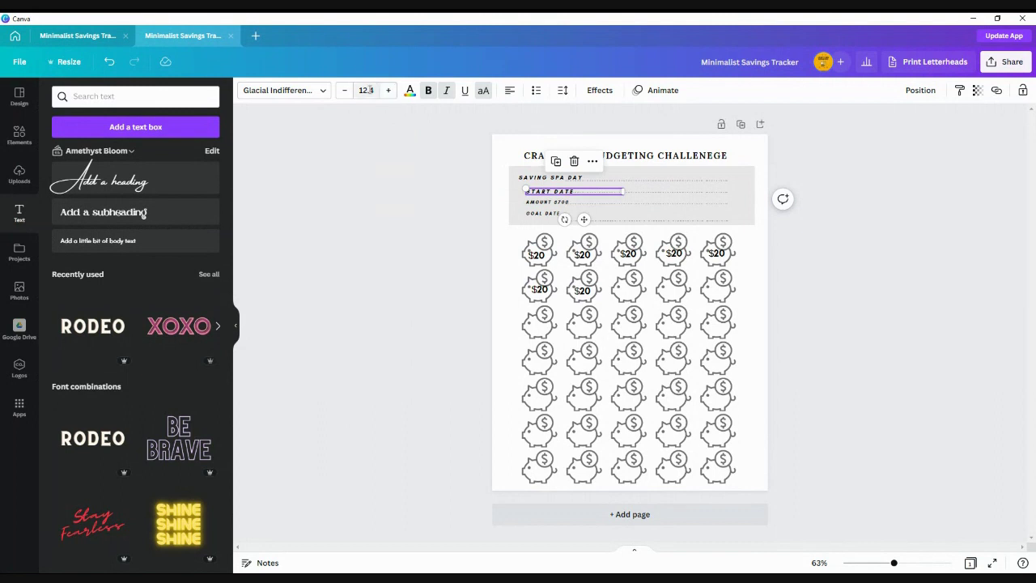
{"action": "left_click", "coordinate": [366, 90]}
{"action": "left_click", "coordinate": [366, 90]}
{"action": "type", "text": "11"}
{"action": "left_click_drag", "start_coordinate": [583, 219], "coordinate": [578, 214]}
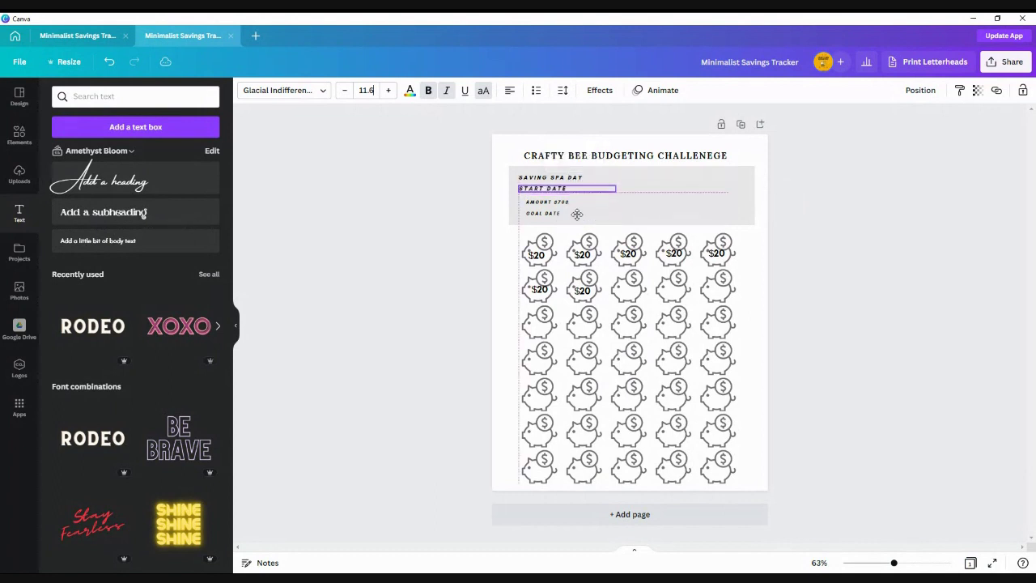
Set the "AMOUNT $700" text size to 11.6 and left-align it beneath the "START DATE" line.
{"action": "left_click", "coordinate": [558, 201]}
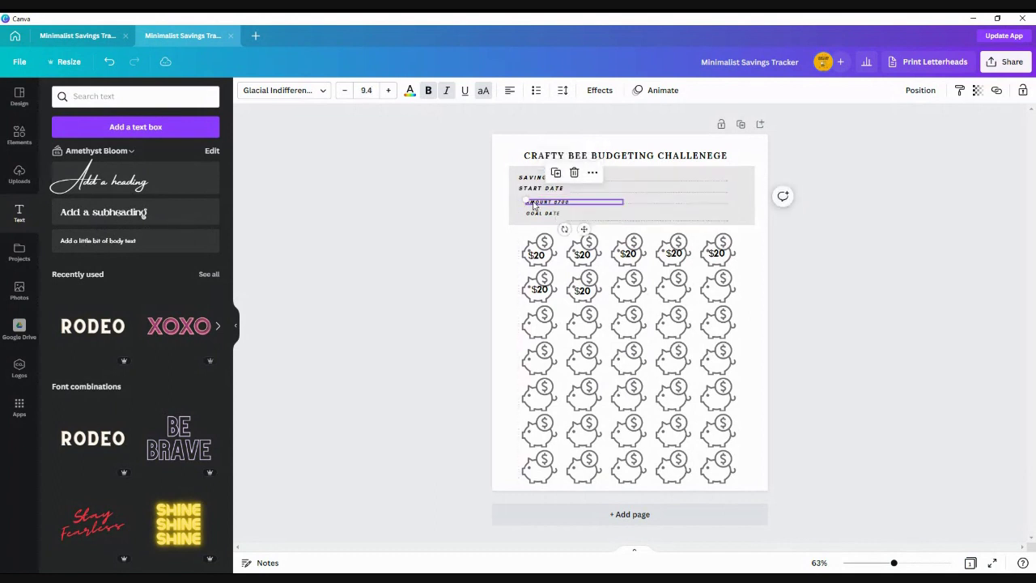
{"action": "left_click", "coordinate": [389, 94]}
{"action": "left_click", "coordinate": [389, 94]}
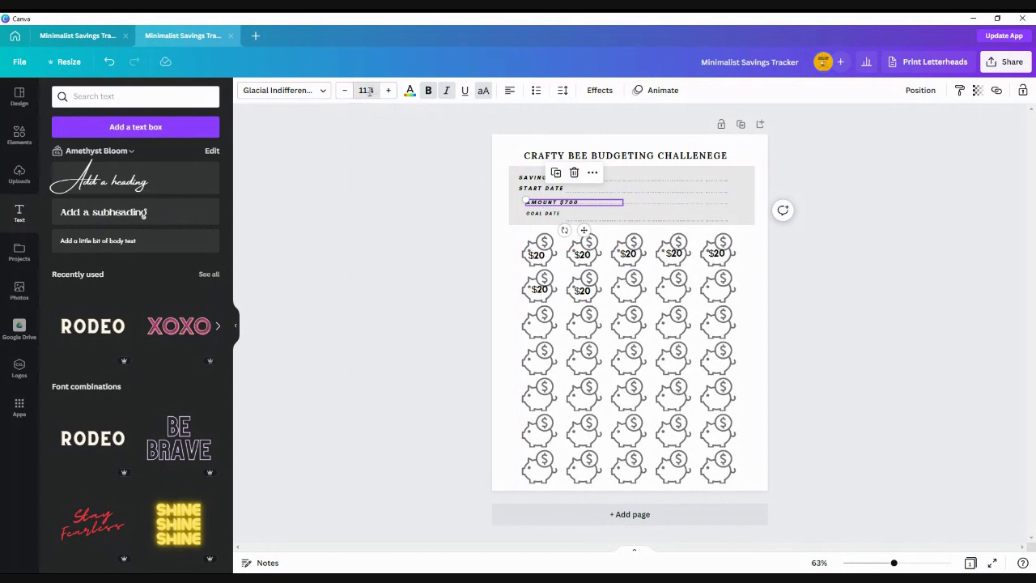
{"action": "left_click", "coordinate": [369, 90]}
{"action": "type", "text": "11"}
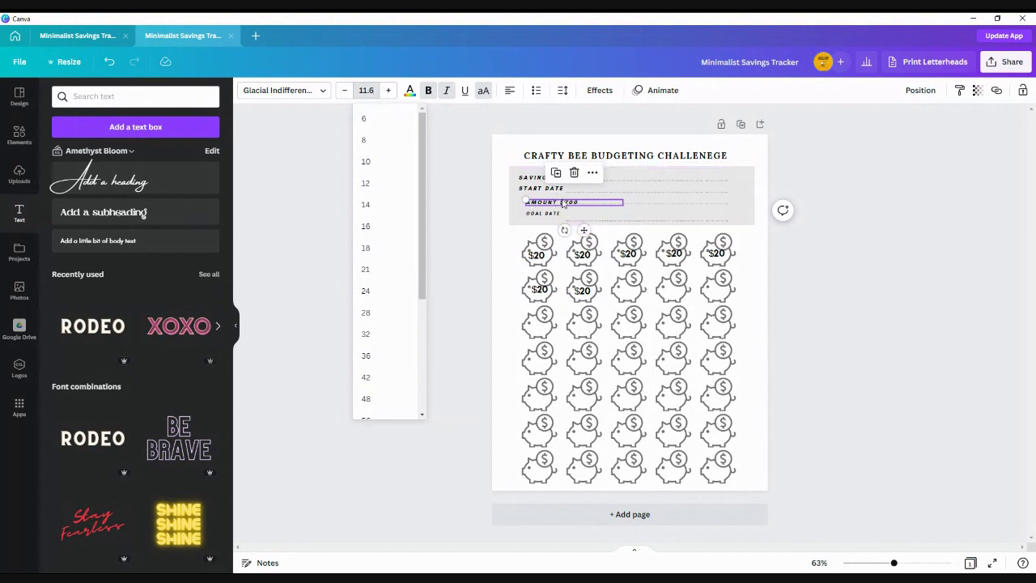
{"action": "left_click", "coordinate": [563, 204]}
{"action": "left_click_drag", "start_coordinate": [583, 230], "coordinate": [575, 224]}
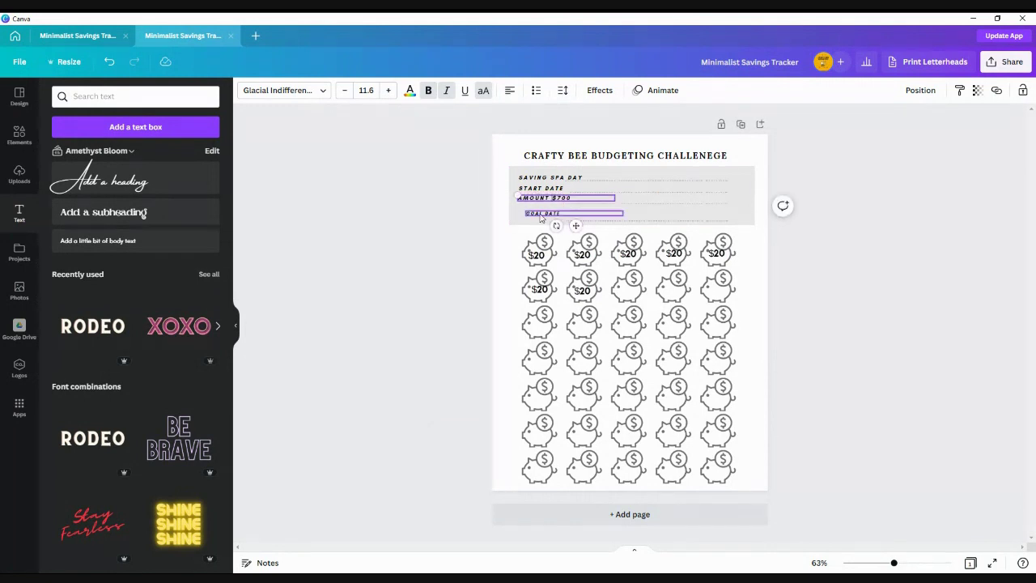
Set the "GOAL DATE" text size to 11.6 and left-align it beneath the "AMOUNT $700" line.
{"action": "left_click", "coordinate": [542, 215]}
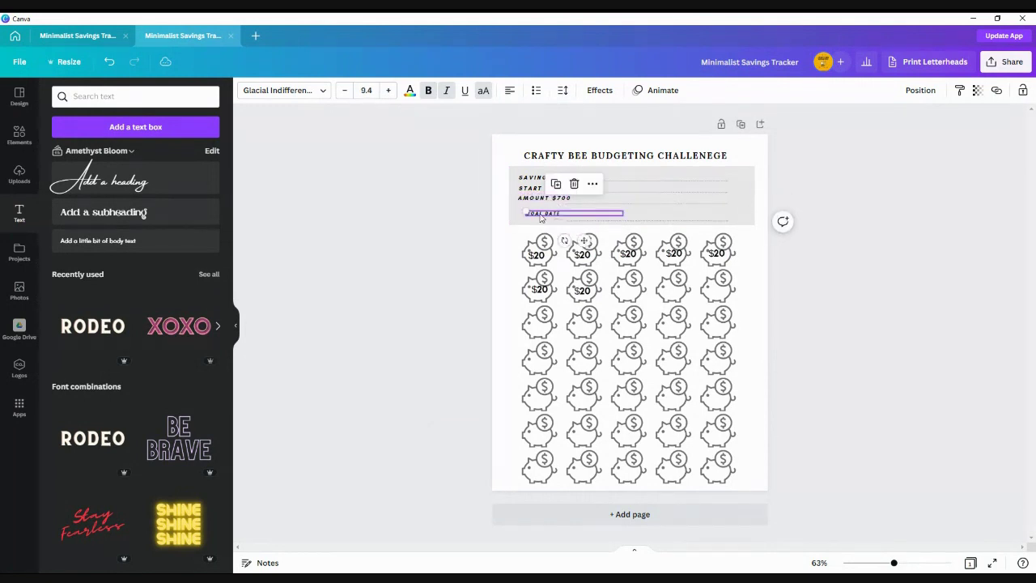
{"action": "left_click", "coordinate": [388, 91]}
{"action": "left_click", "coordinate": [388, 90]}
{"action": "left_click", "coordinate": [366, 90]}
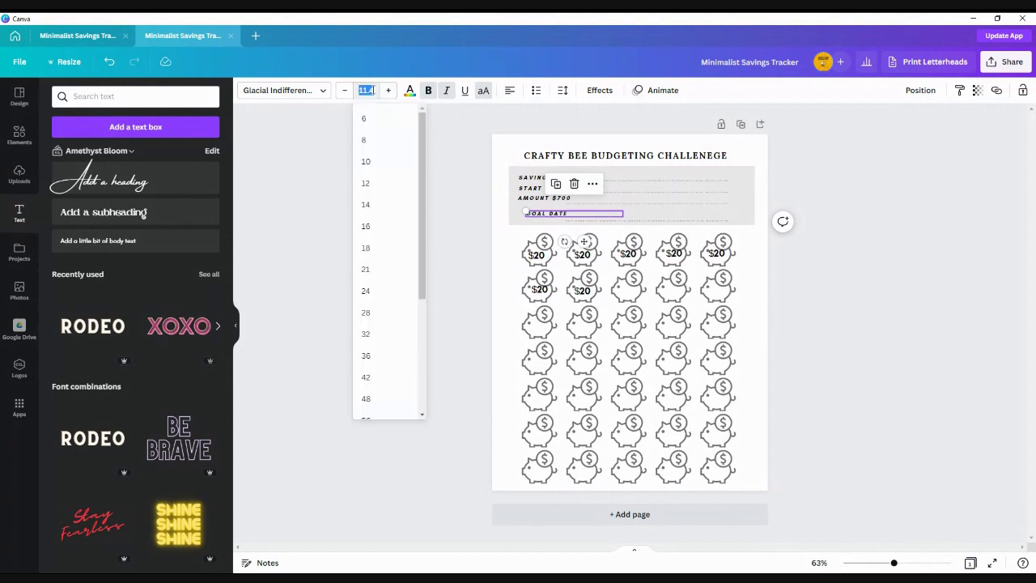
{"action": "type", "text": "11"}
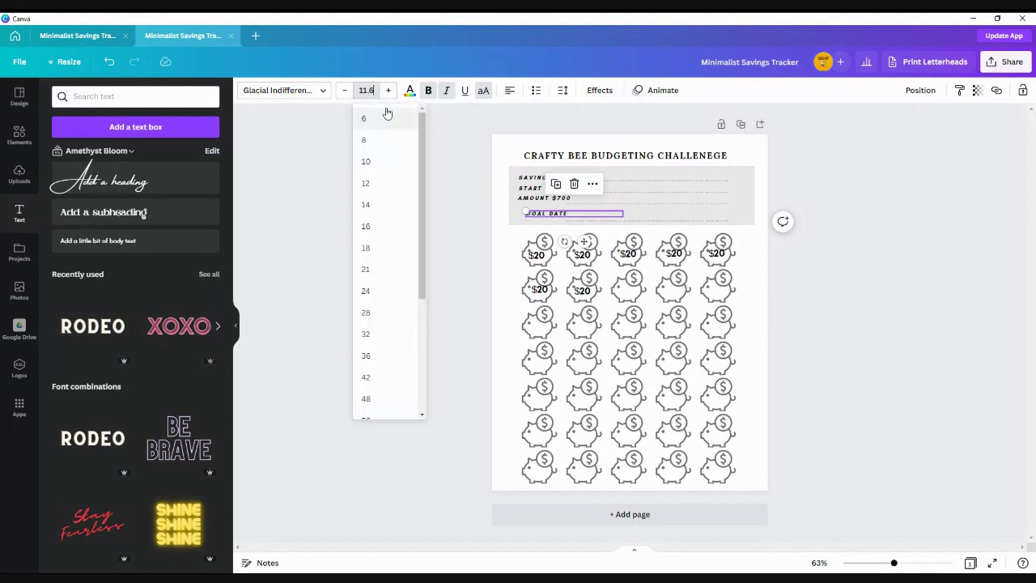
{"action": "left_click", "coordinate": [554, 217]}
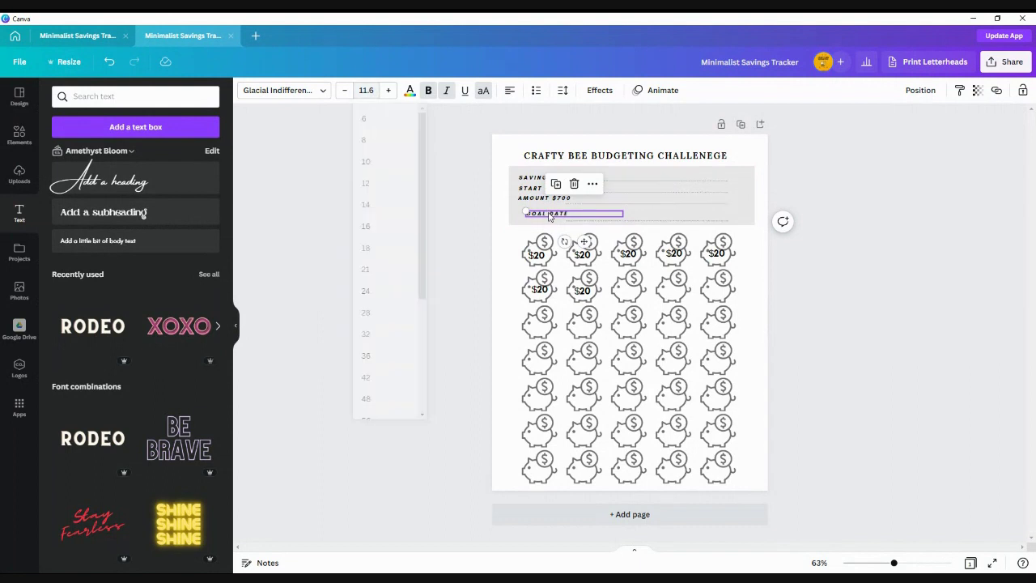
{"action": "left_click_drag", "start_coordinate": [585, 241], "coordinate": [576, 237]}
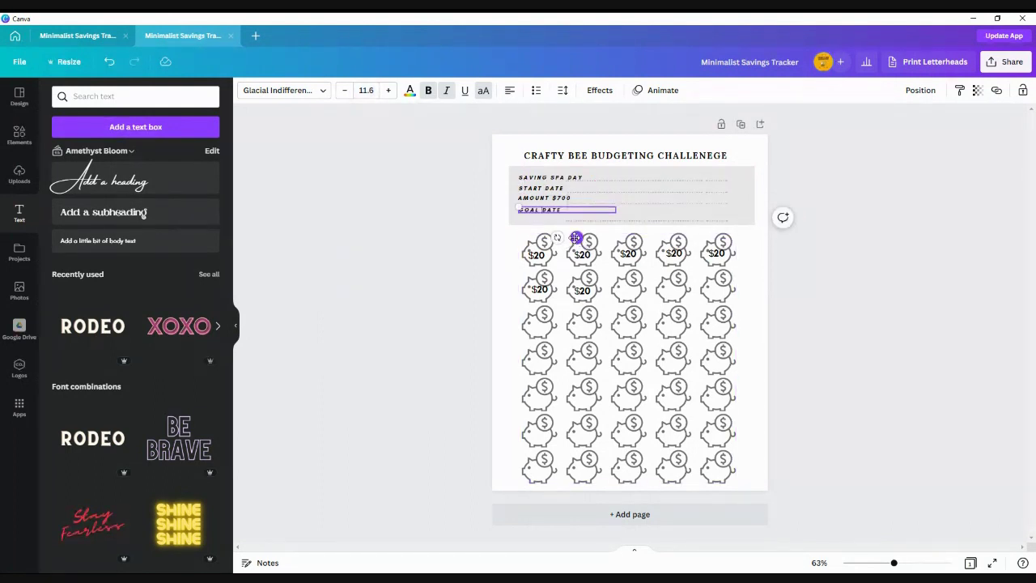
Shift the four dotted lines clear of the detail labels so they end at the gray rectangle's right edge.
{"action": "left_click_drag", "start_coordinate": [645, 183], "coordinate": [665, 176]}
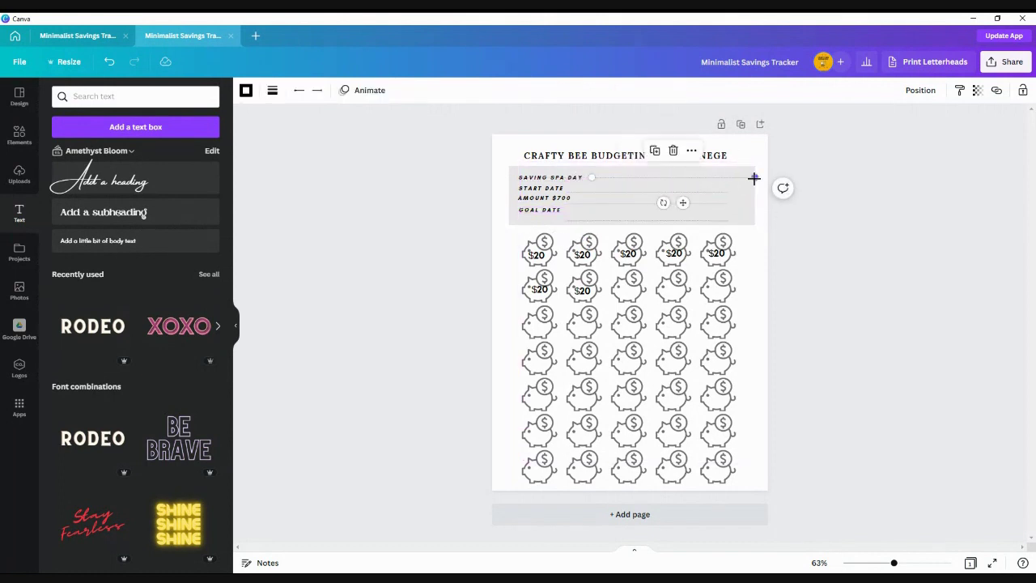
{"action": "left_click_drag", "start_coordinate": [753, 176], "coordinate": [752, 177]}
{"action": "left_click_drag", "start_coordinate": [622, 193], "coordinate": [639, 213]}
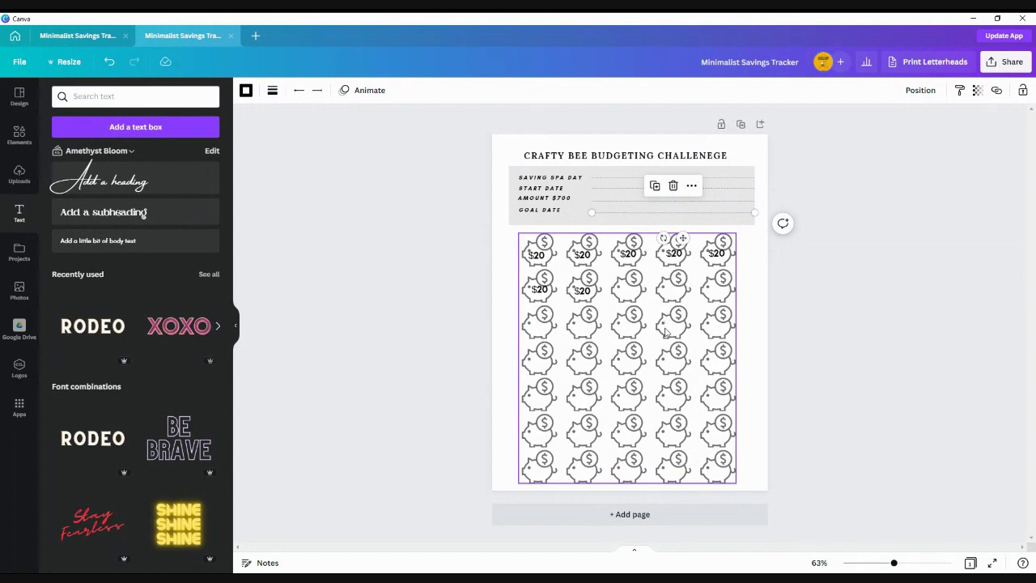
{"action": "left_click", "coordinate": [462, 261]}
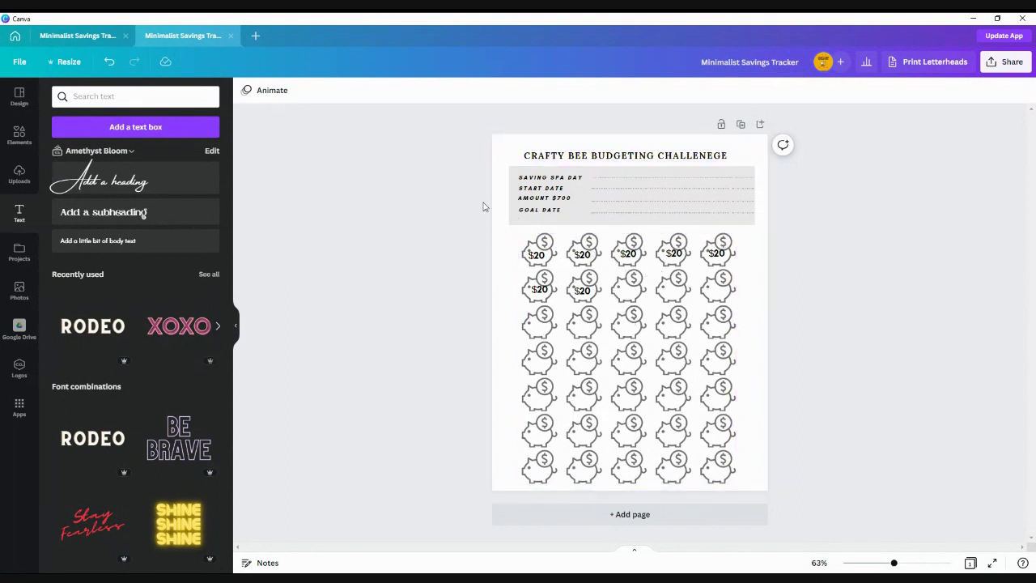
Return to the template gallery and open the "Money Pot" savings tracker template with jars for customizing.
{"action": "left_click", "coordinate": [15, 35]}
{"action": "scroll", "coordinate": [455, 366], "scroll_direction": "down", "scroll_amount": 3}
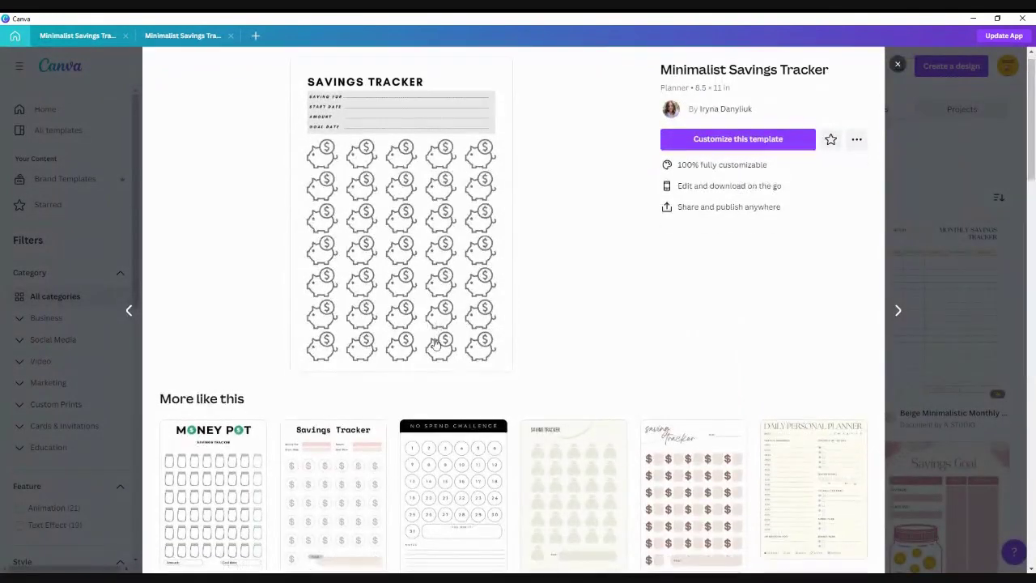
{"action": "left_click", "coordinate": [226, 384]}
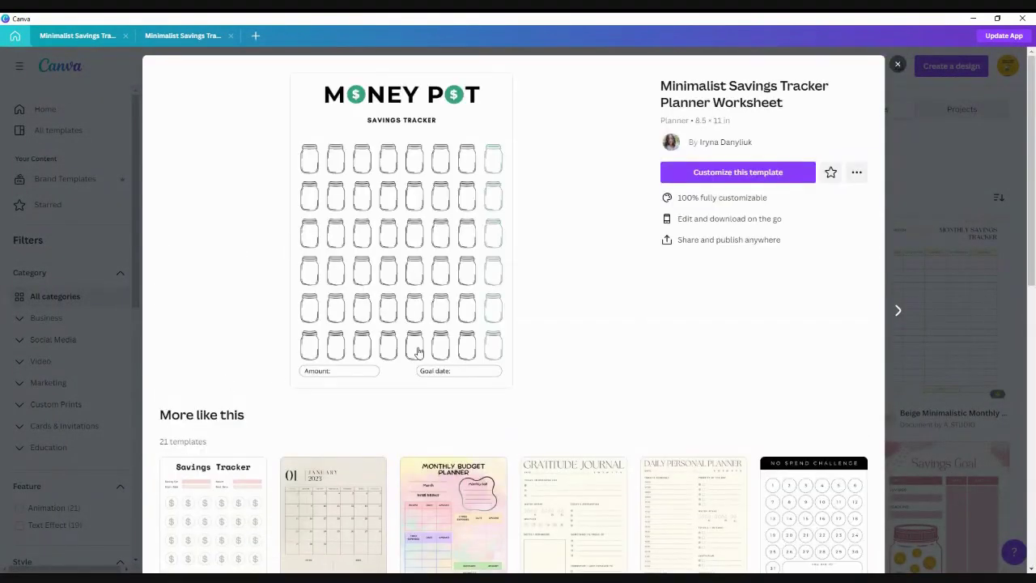
{"action": "left_click", "coordinate": [736, 175]}
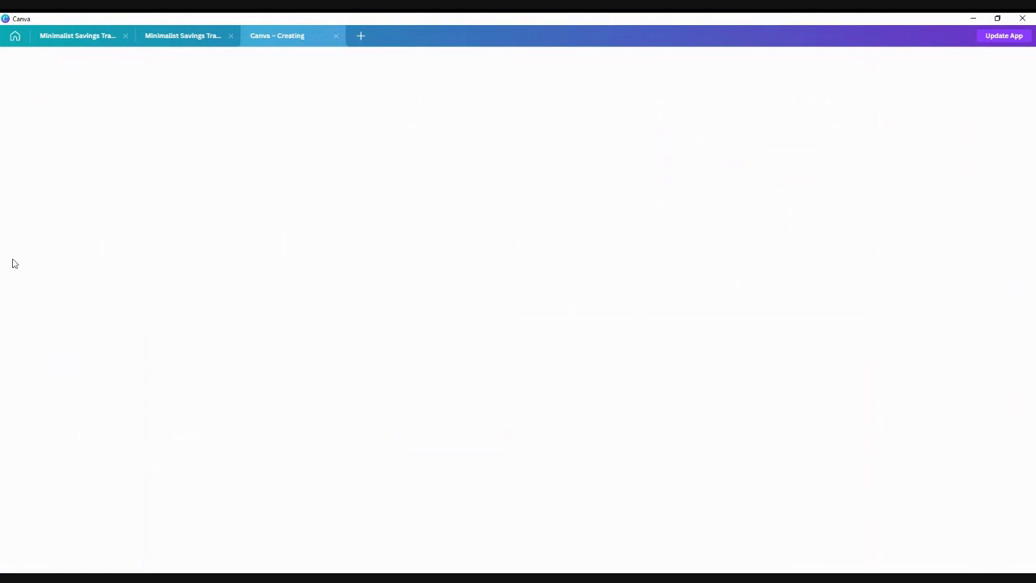